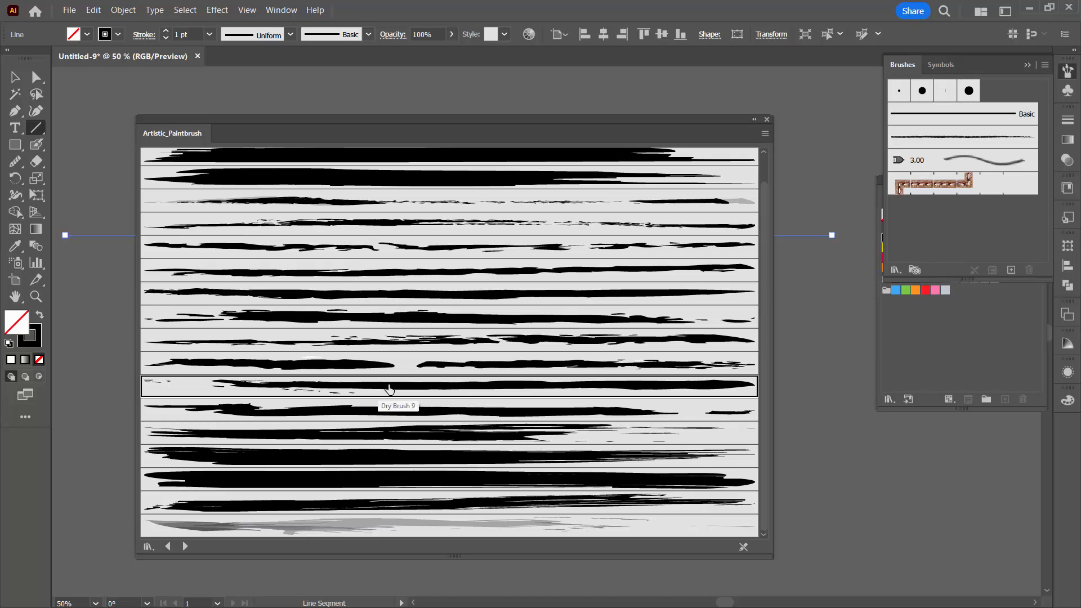
Apply the Dry Brush 9 artistic brush to the selected line and set its stroke weight to 4 pt.
click(389, 389)
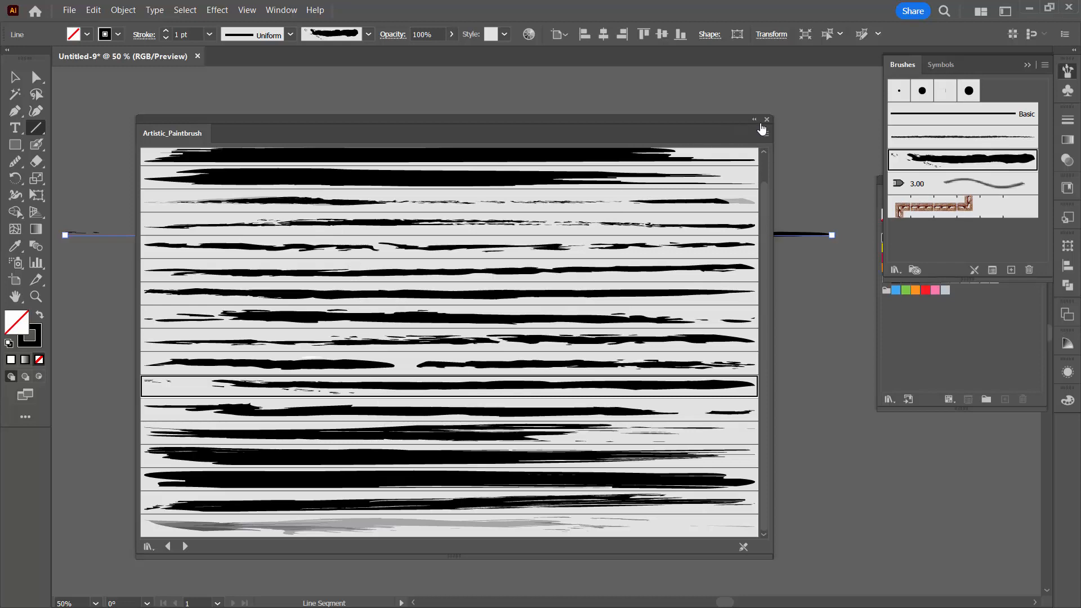
click(767, 120)
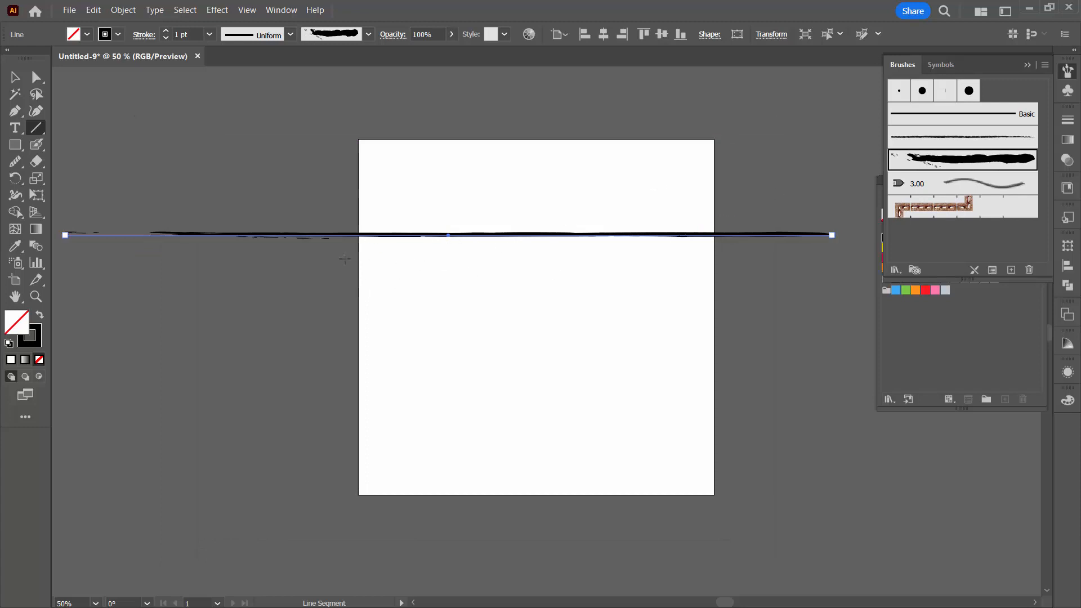
click(166, 32)
click(166, 32)
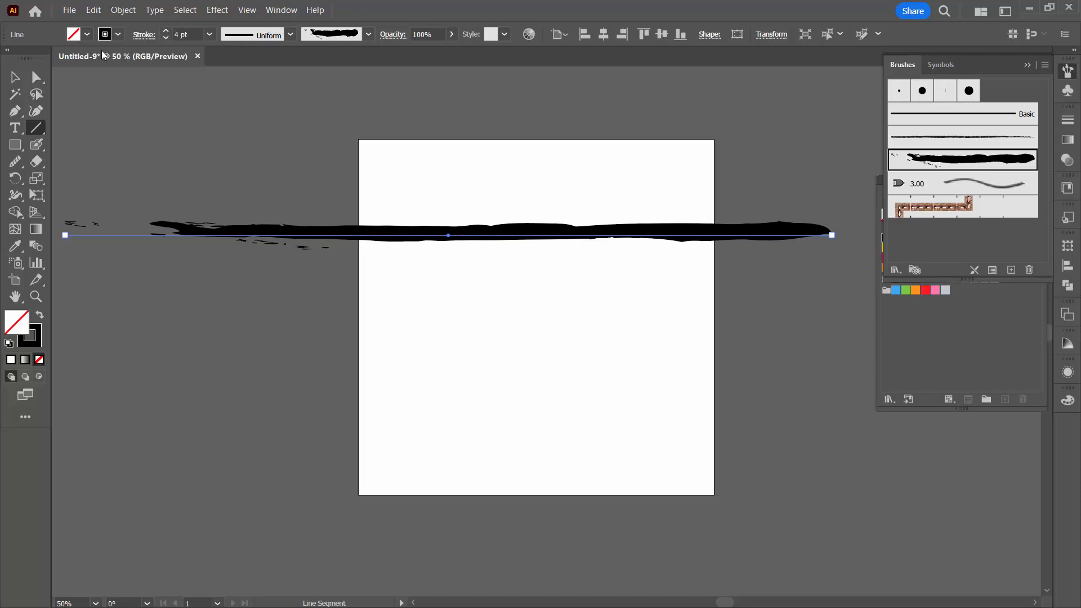
Move the brushed line sideways so its solid tapered end sits just inside the artboard's right edge.
click(15, 77)
click(255, 275)
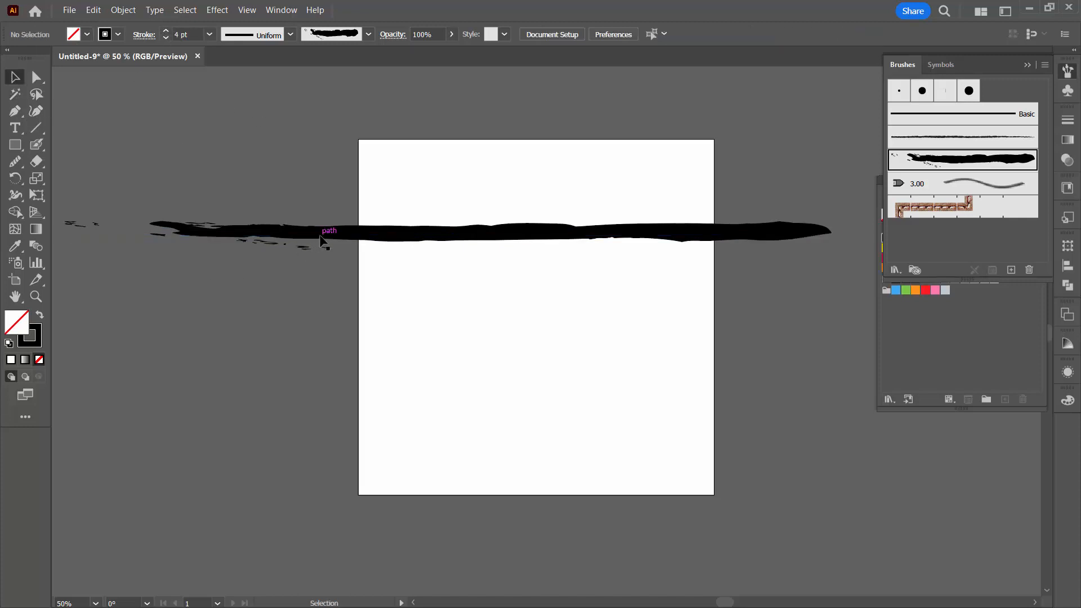
drag(314, 236, 191, 241)
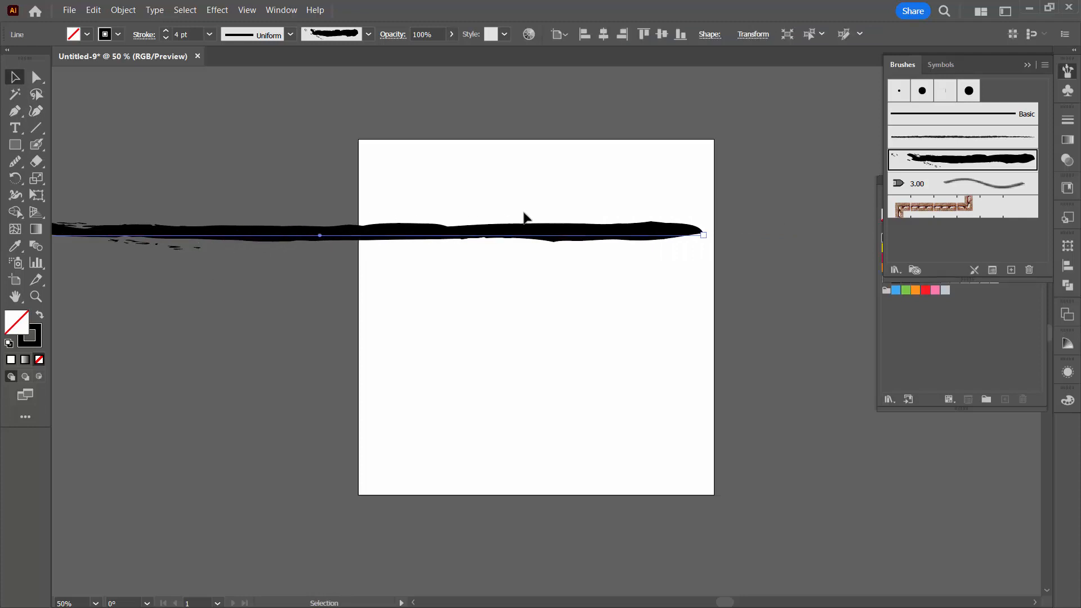
drag(529, 227, 521, 232)
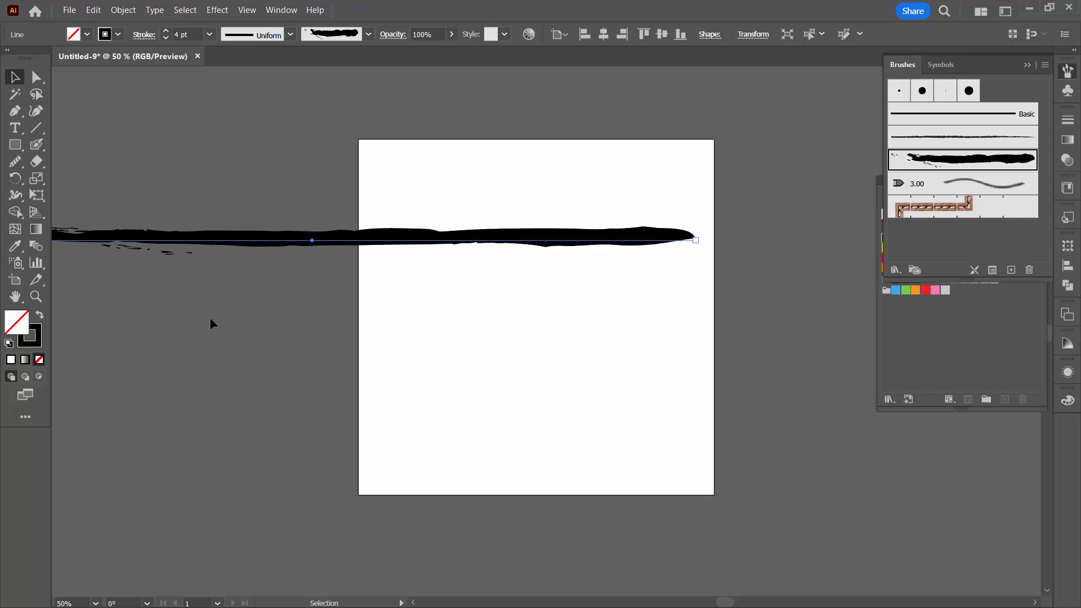
Expand the appearance of the brushed line into editable shapes.
scroll(210, 316, left, 4)
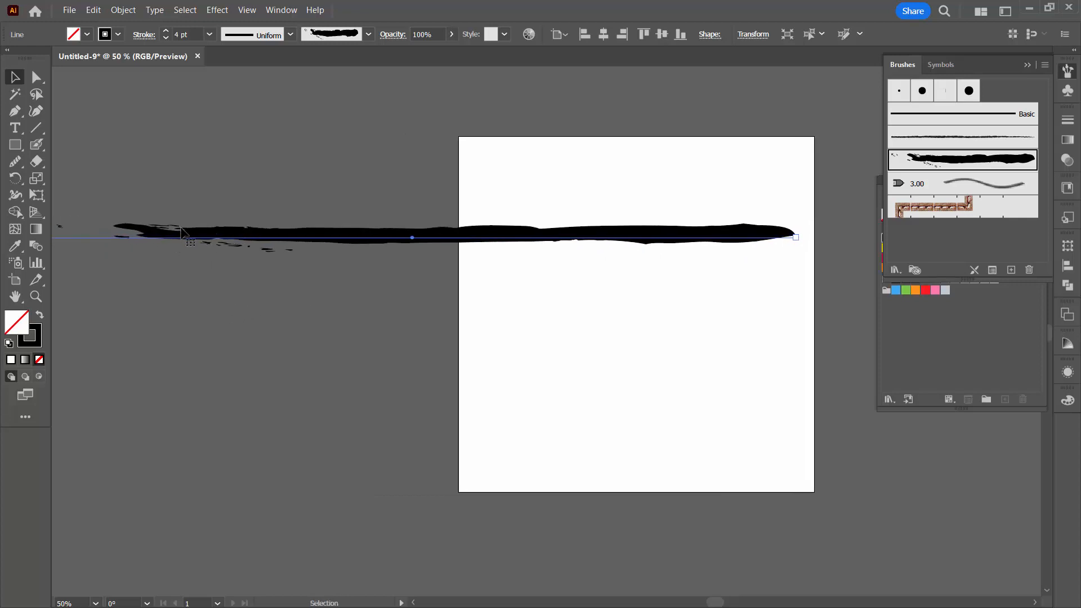
click(120, 11)
click(168, 170)
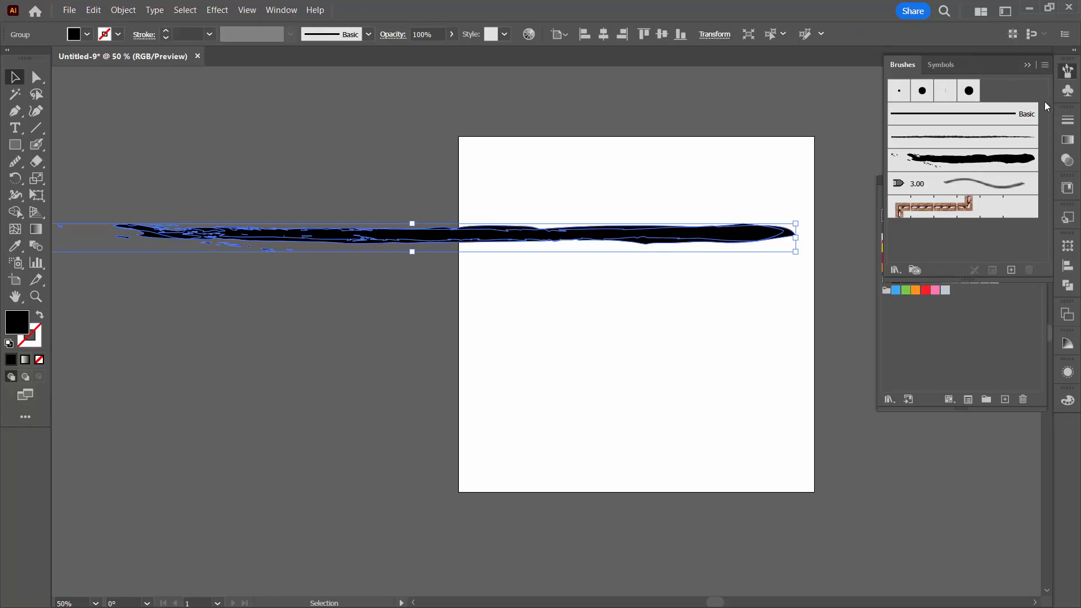
Show the layer list with Layer 1 and its group expanded, then narrow it and place it beside the artwork.
key(F7)
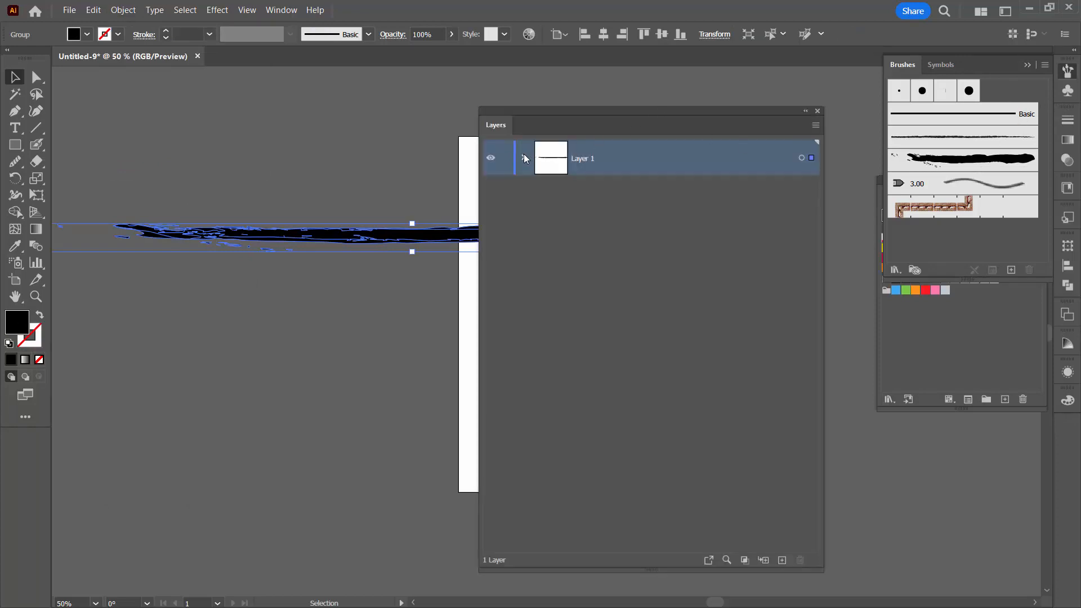
click(524, 158)
click(539, 194)
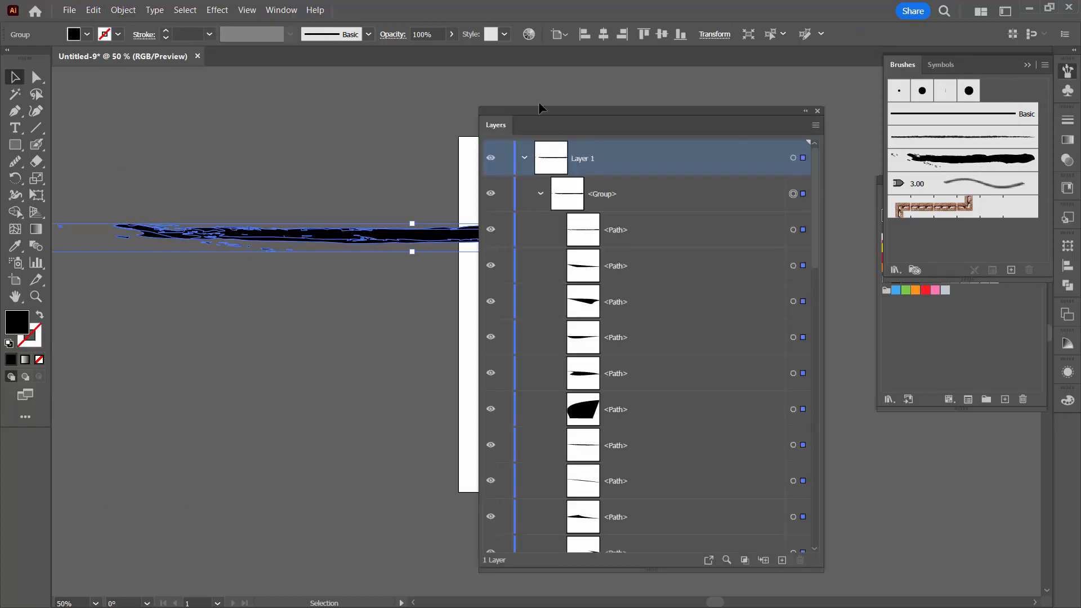
drag(535, 112, 799, 94)
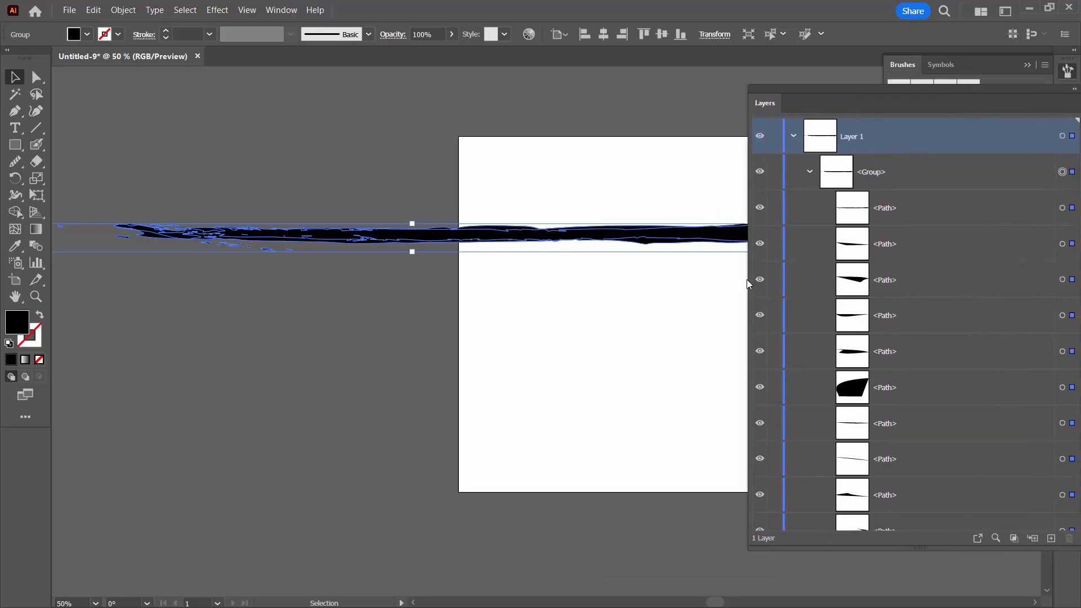
drag(747, 279, 859, 276)
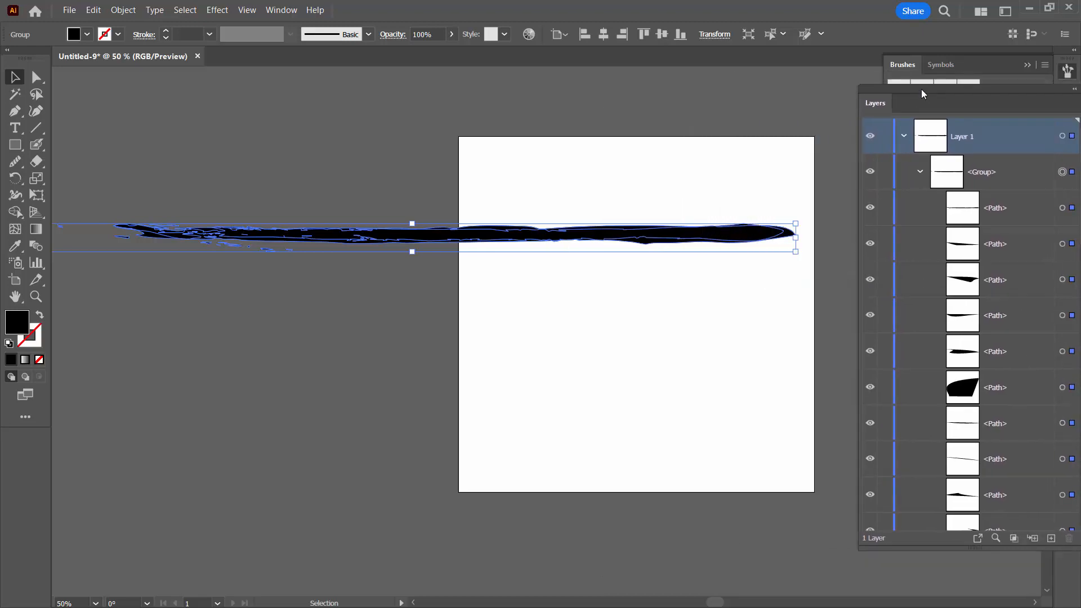
drag(922, 93, 867, 129)
Unite the expanded stroke's overlapping paths with Pathfinder and expand the resulting group in the layer list.
click(1066, 285)
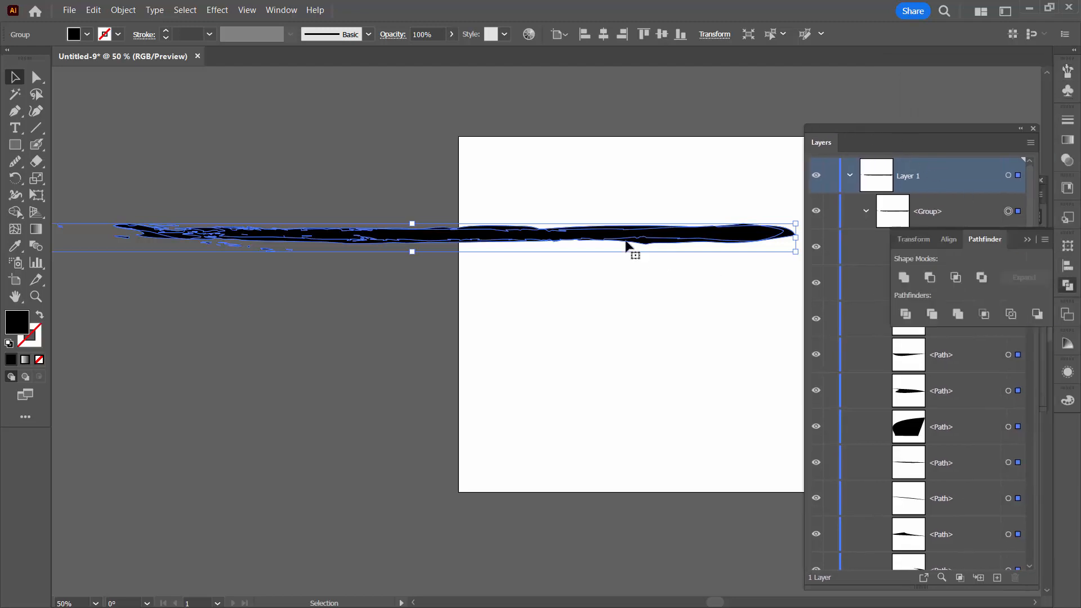
click(903, 277)
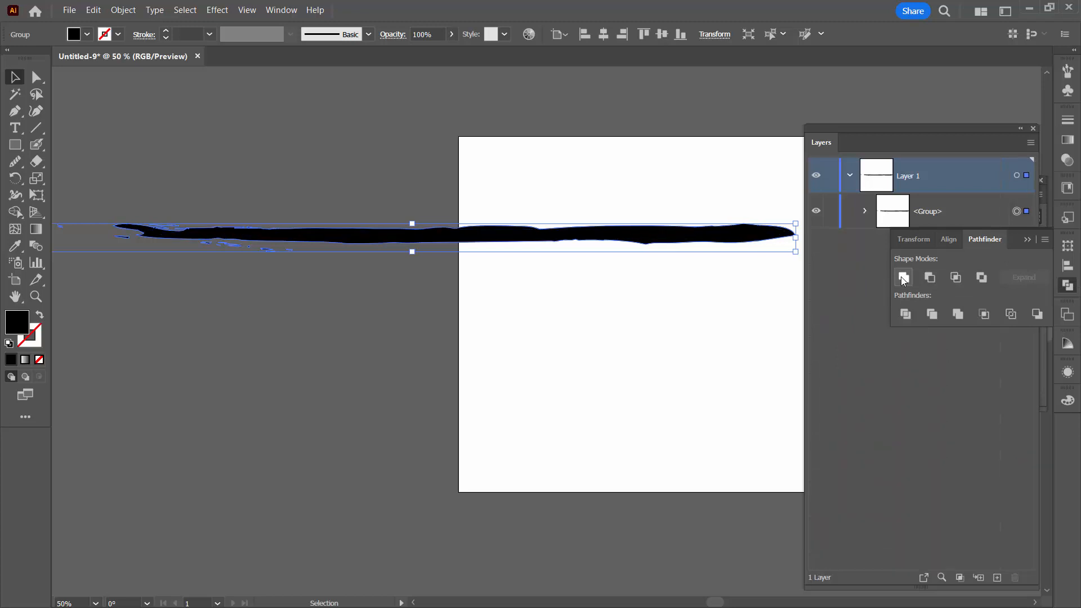
click(866, 211)
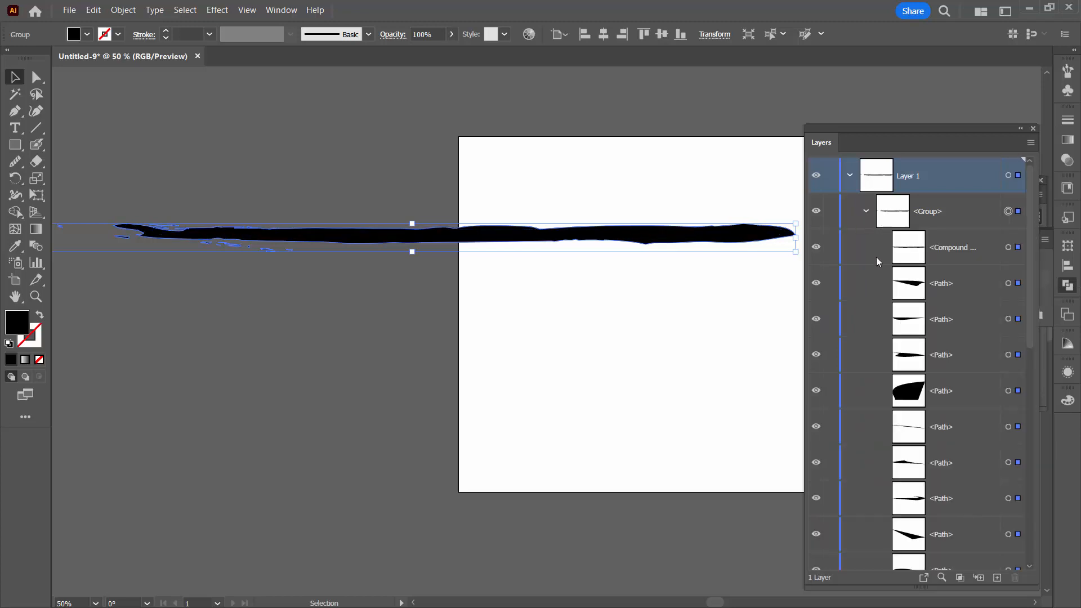
Ungroup the united brush stroke and deselect its pieces.
click(944, 218)
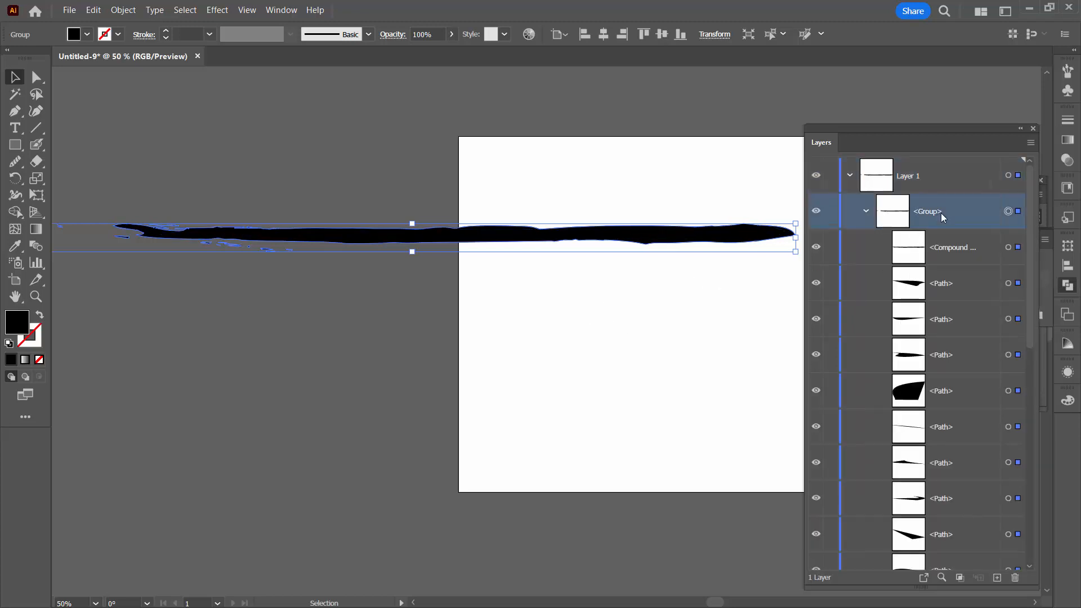
click(128, 10)
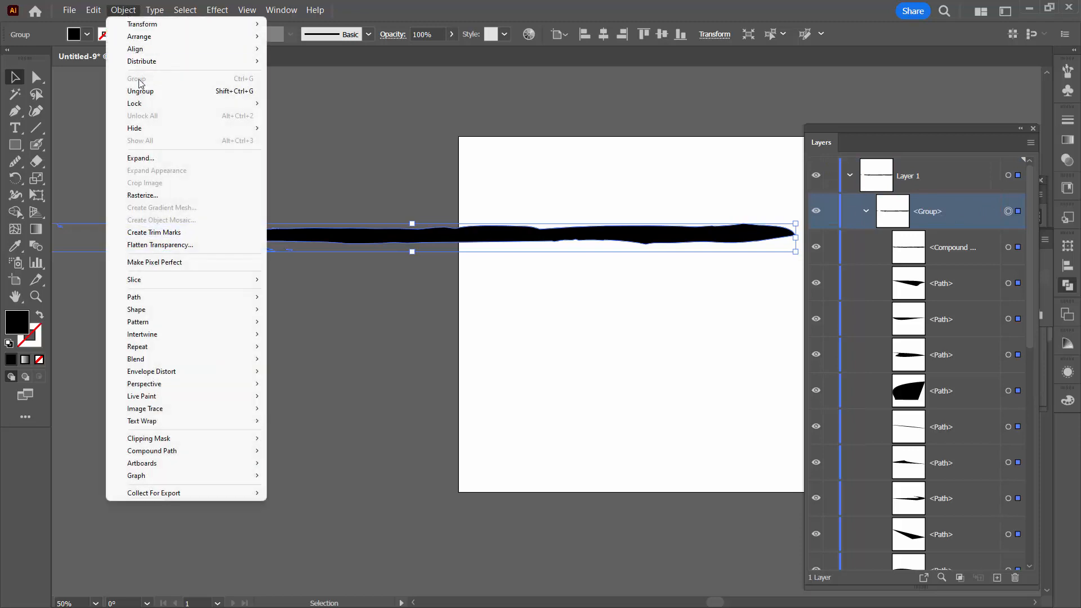
click(140, 92)
click(308, 340)
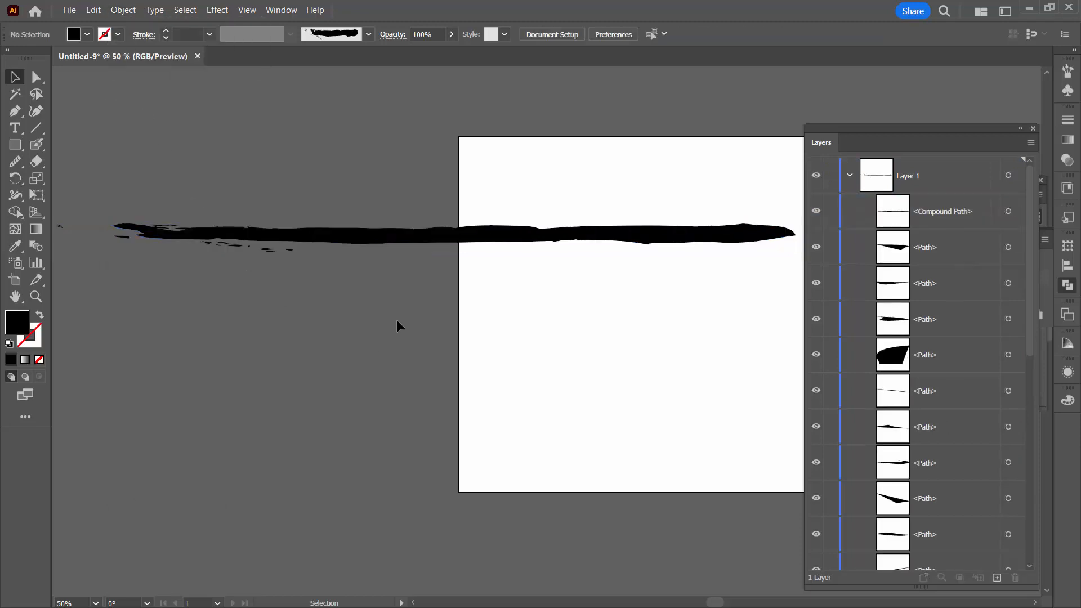
Move the main stroke down away from the loose specks and delete all the specks.
drag(409, 247, 409, 327)
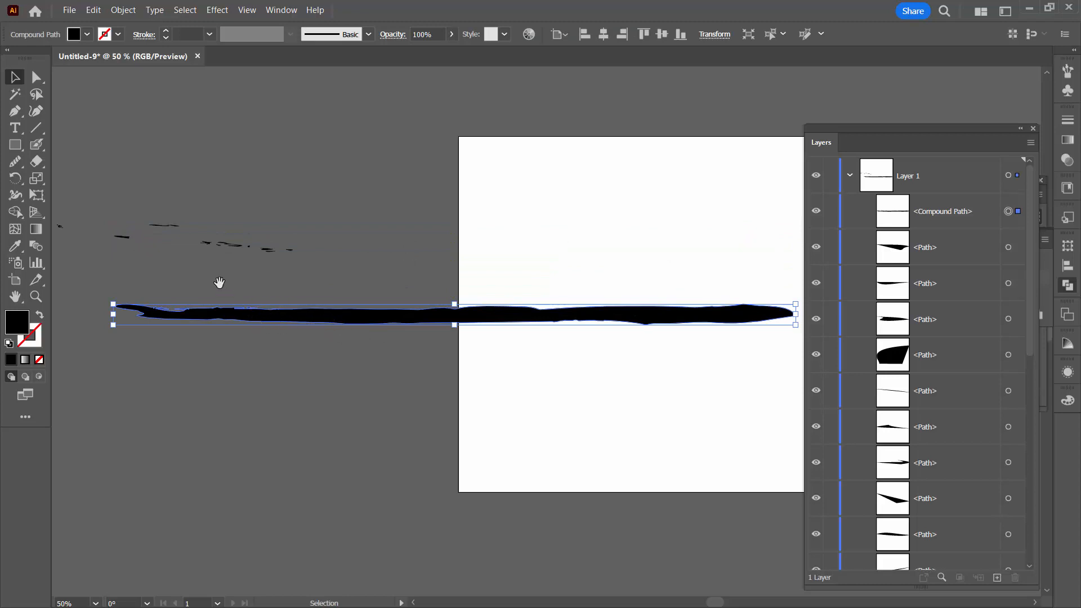
drag(298, 288, 536, 298)
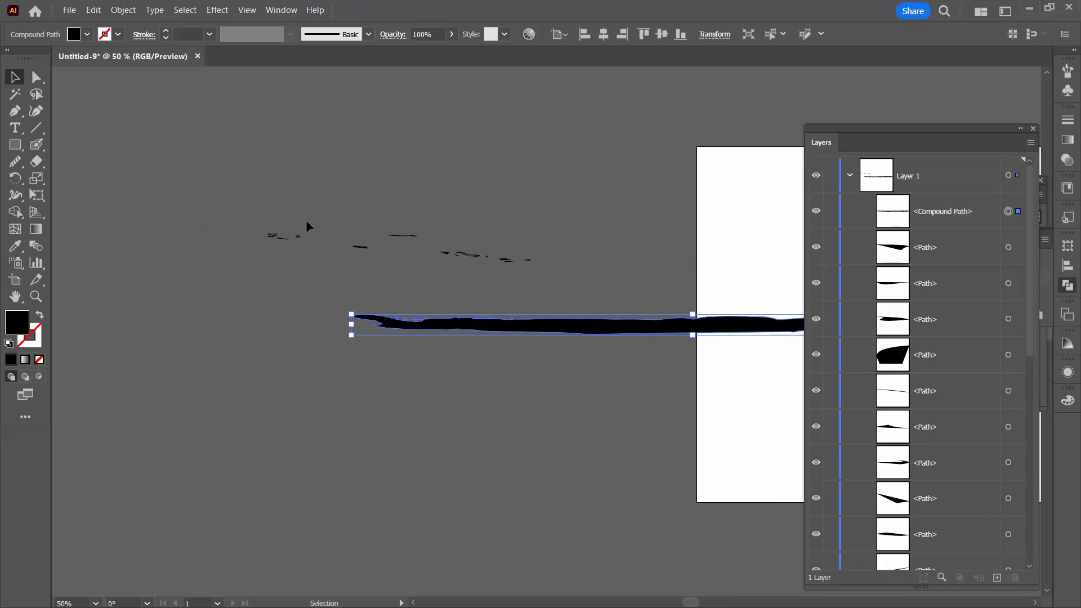
drag(551, 270, 551, 270)
key(Delete)
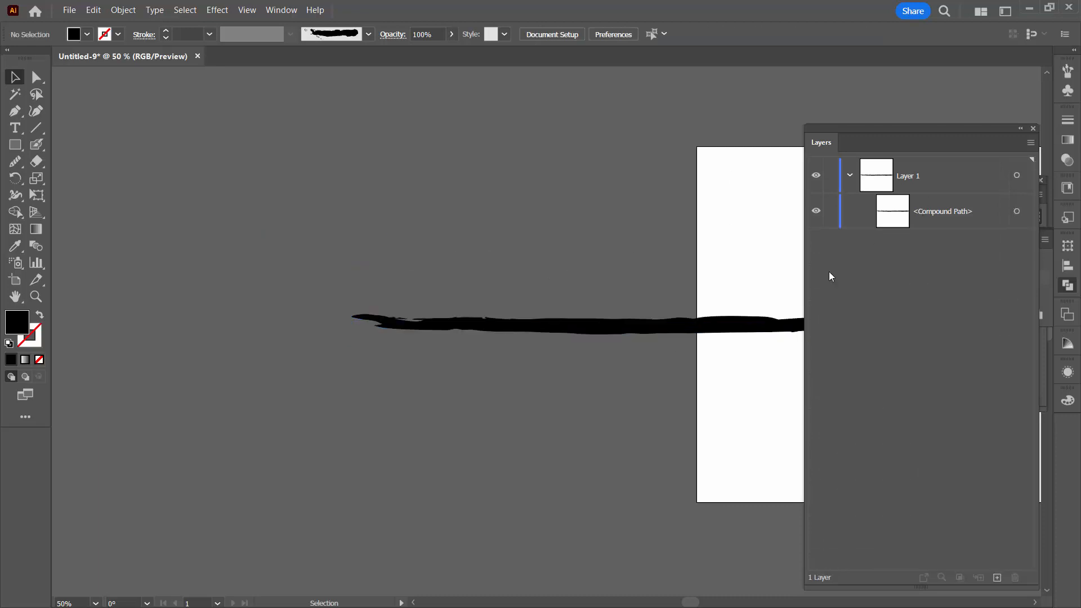
Move the cleaned stroke slightly up and left across the artboard, and close the layer list.
mouse_move(707, 265)
mouse_down()
mouse_move(310, 222)
mouse_move(405, 289)
mouse_move(409, 263)
mouse_move(383, 232)
mouse_up()
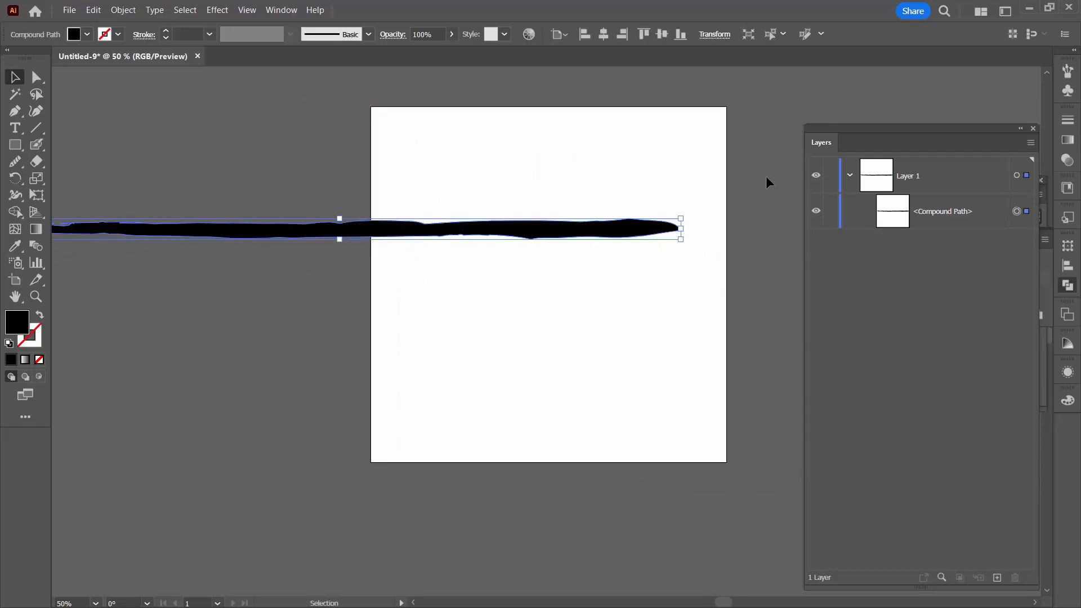
click(1034, 133)
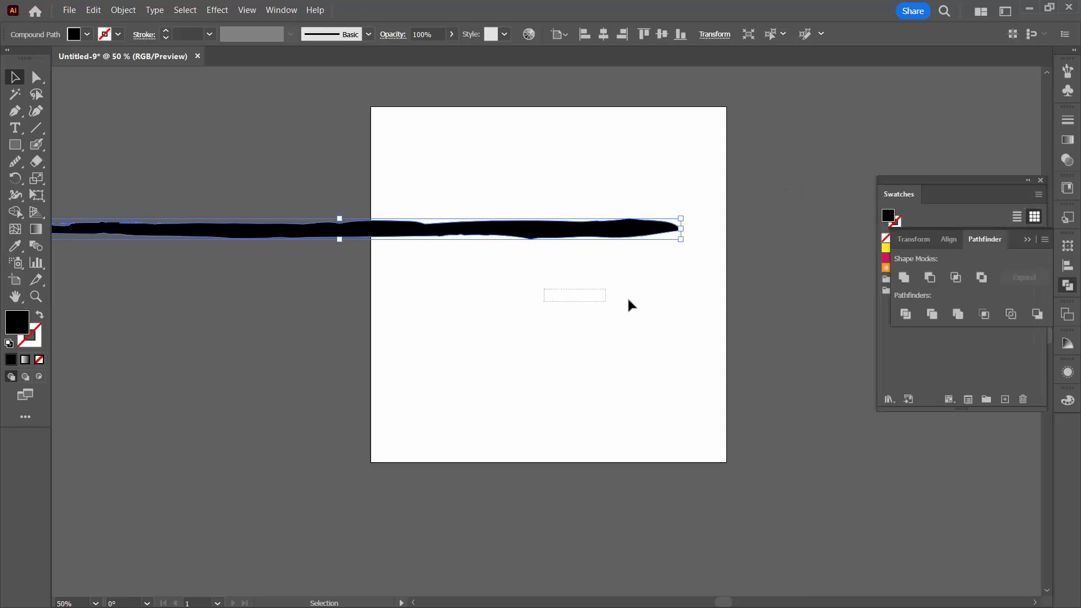
drag(628, 300, 629, 300)
drag(539, 297, 573, 308)
drag(429, 243, 415, 241)
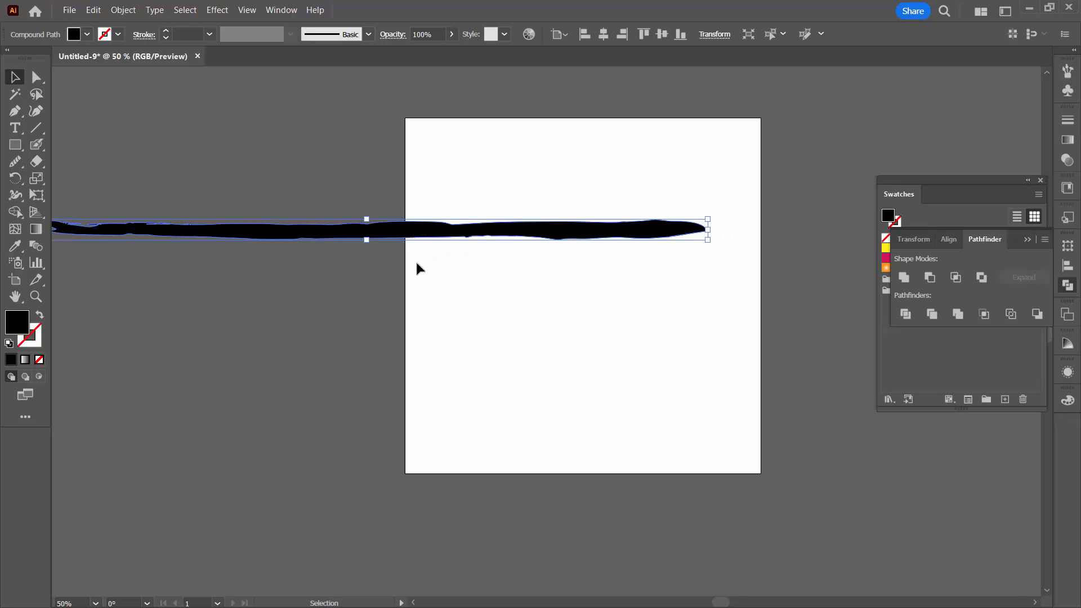
click(416, 268)
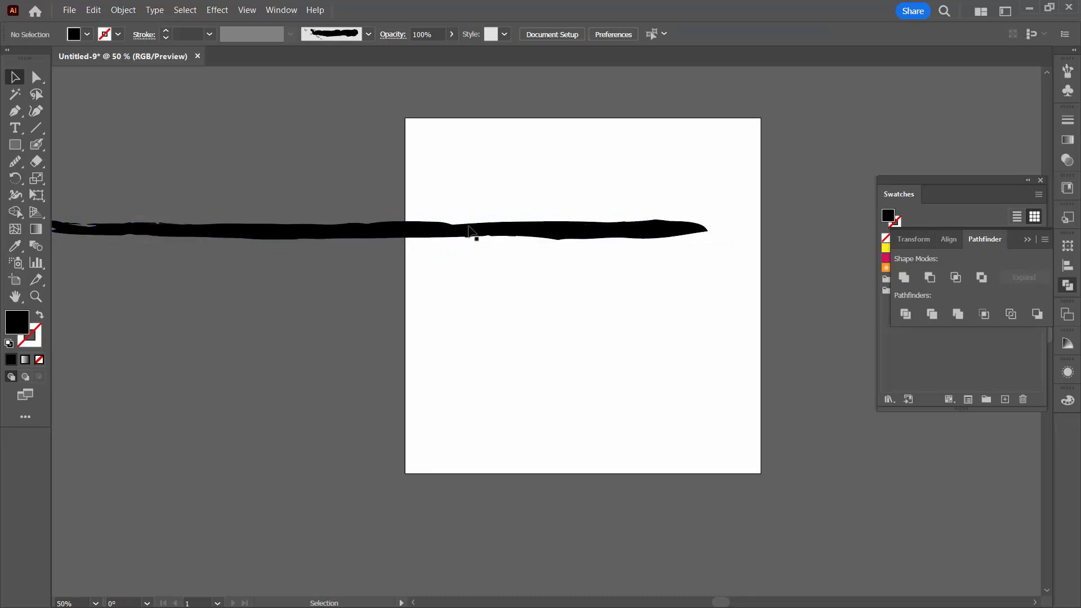
Make a copy of the stroke moved 1000 px horizontally and 0 px vertically.
drag(307, 319, 308, 318)
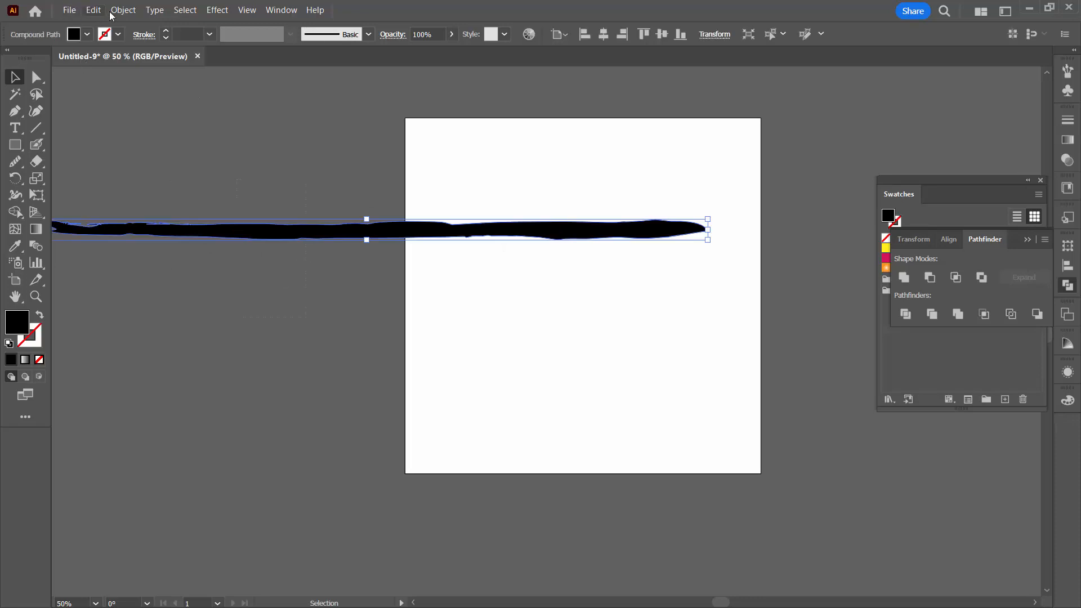
click(124, 9)
mouse_move(136, 24)
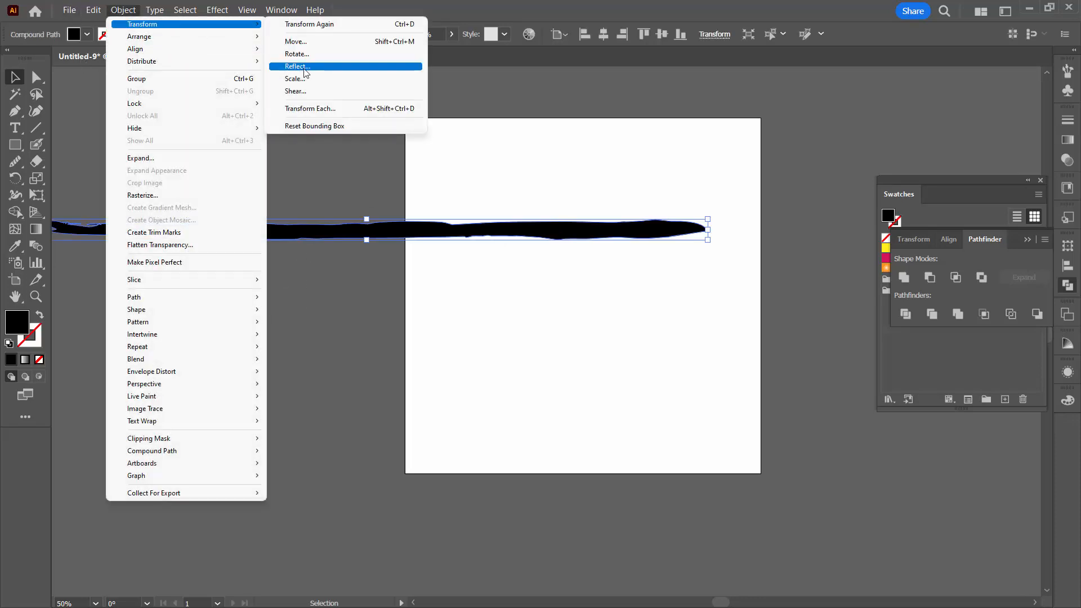
click(307, 42)
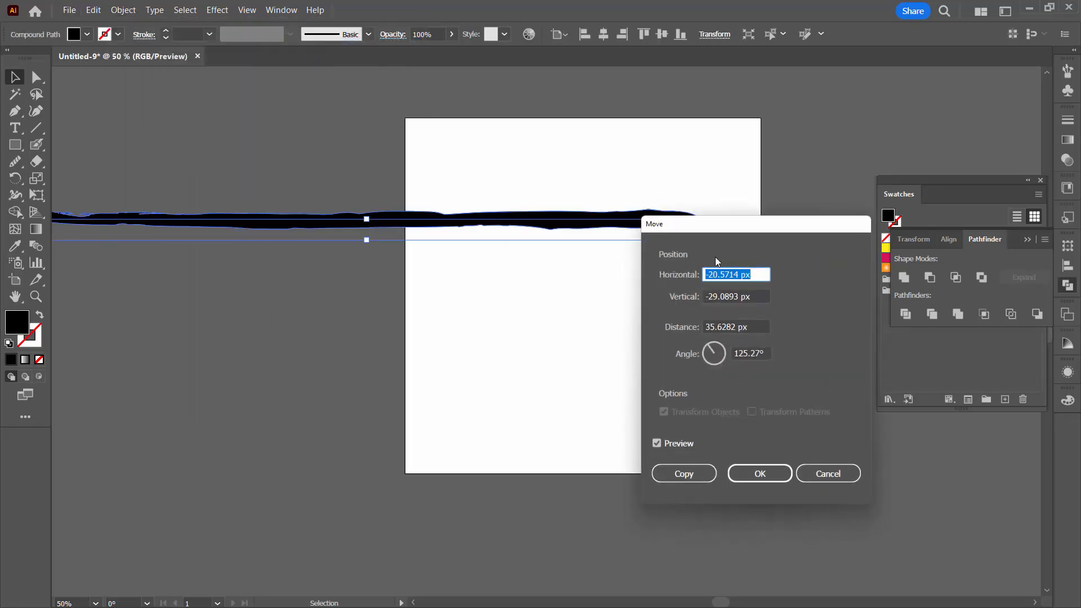
text(1000)
key(Tab)
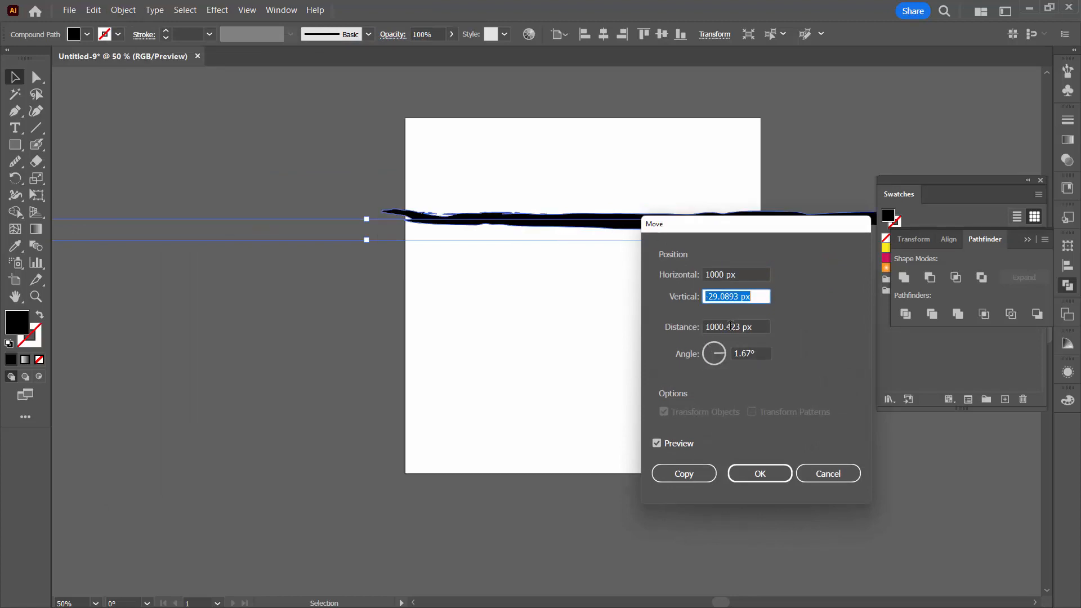
text(0)
key(Tab)
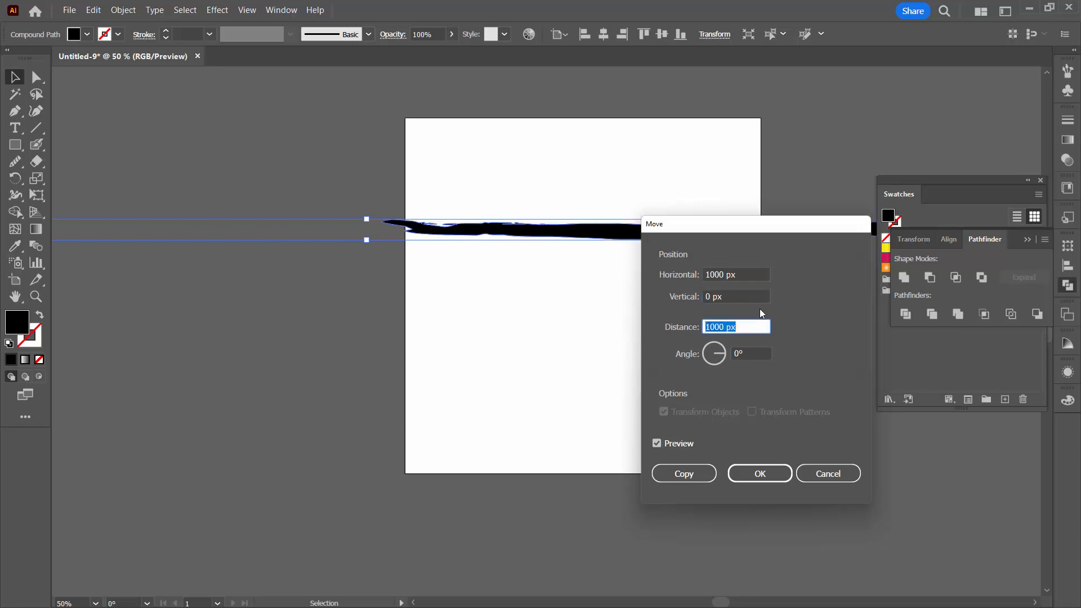
click(684, 475)
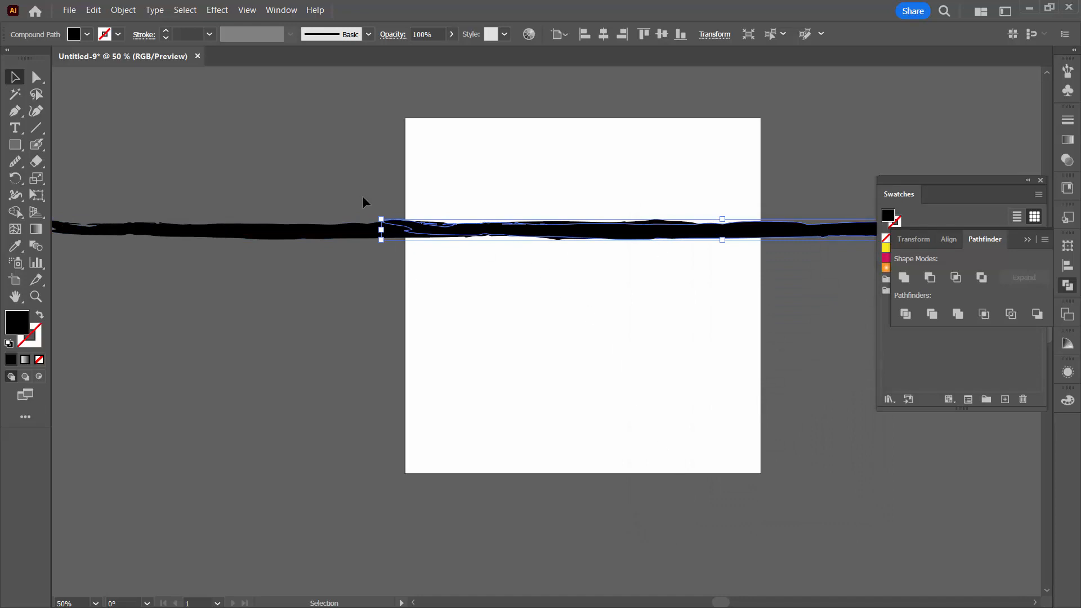
Select both overlapping strokes and unite them into one long shape with Pathfinder.
drag(330, 176, 544, 264)
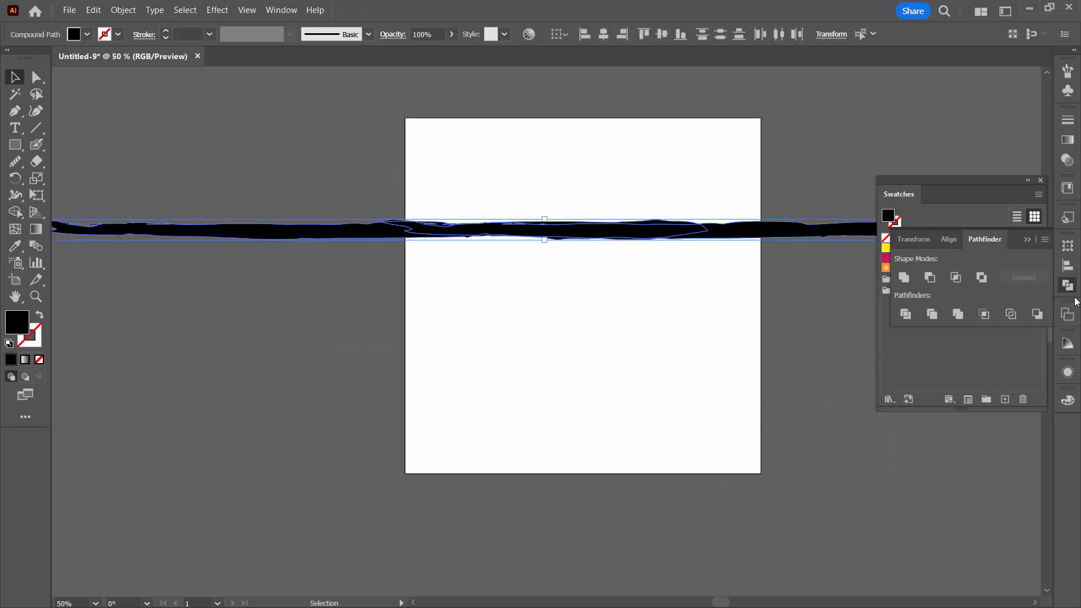
click(1065, 283)
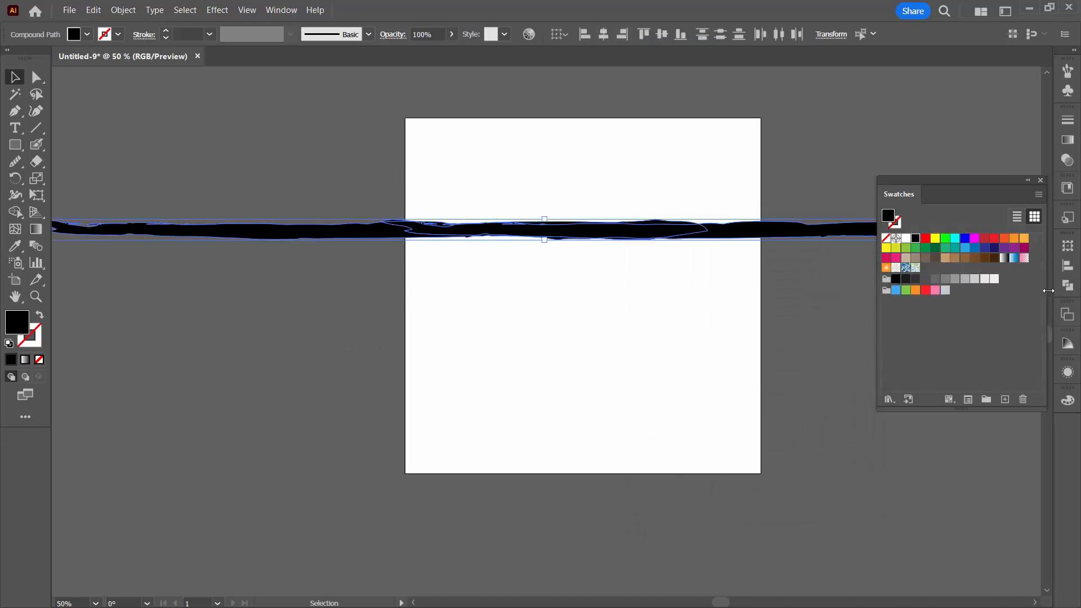
click(1068, 285)
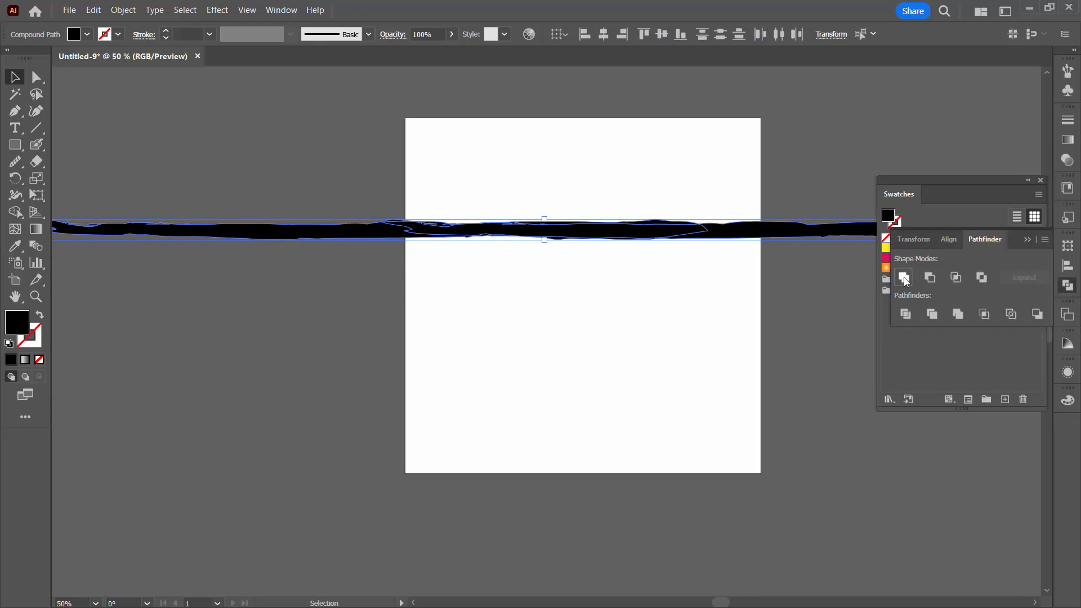
click(904, 277)
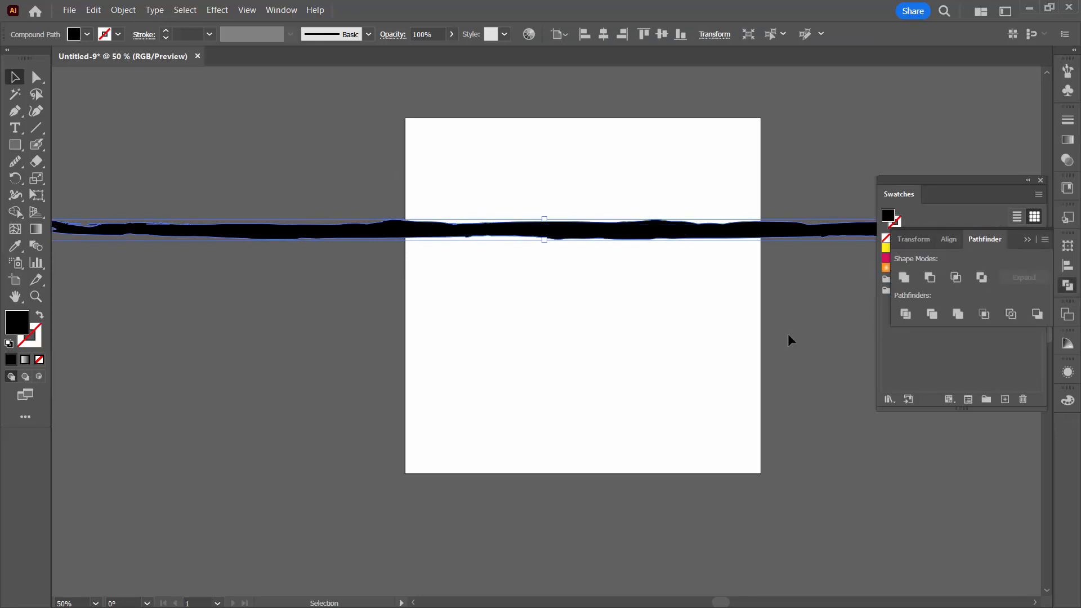
Inspect the united stroke's object type in the layer list.
key(F7)
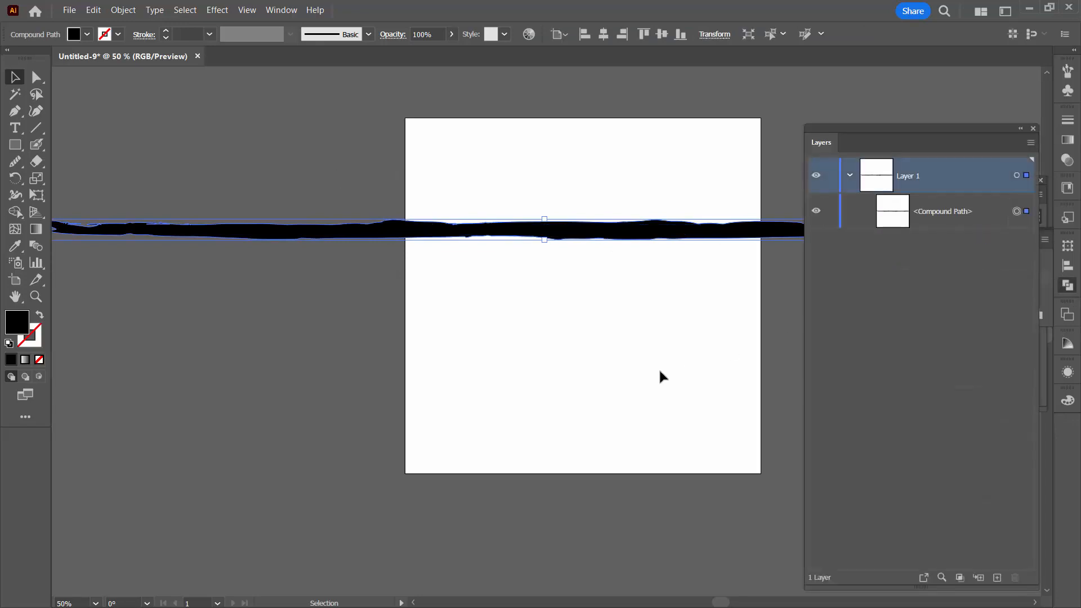
click(950, 215)
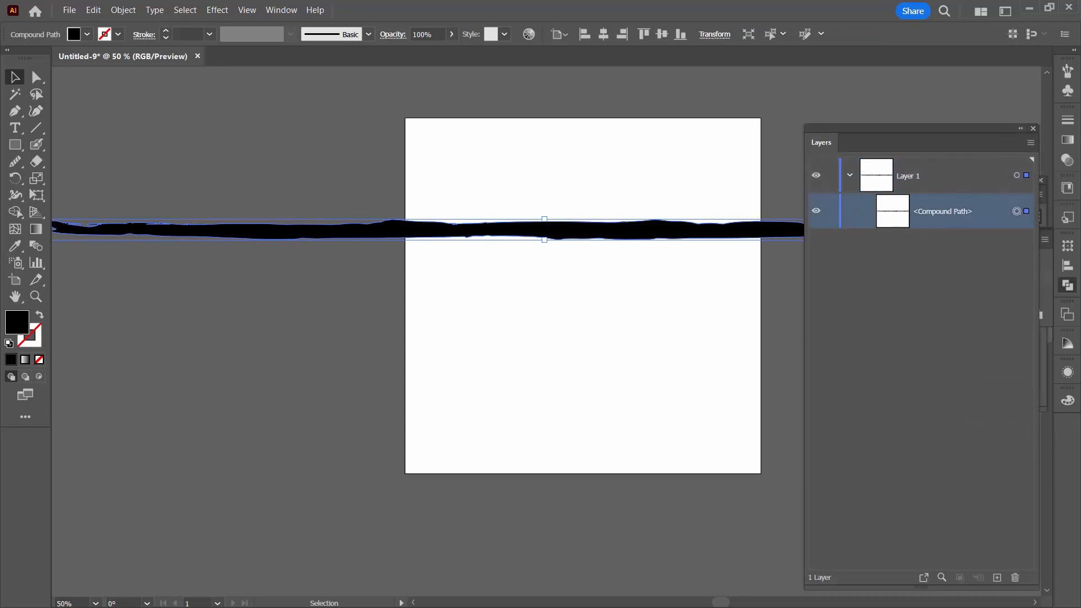
click(1034, 129)
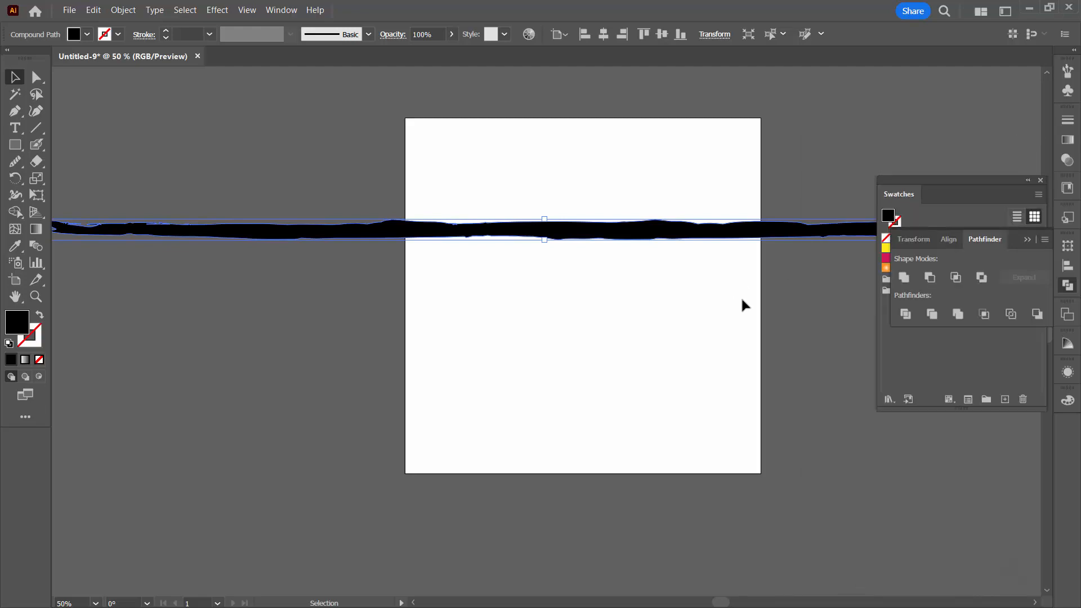
Reset the Graphic Design for Lunch workspace and clear the selection.
click(1006, 12)
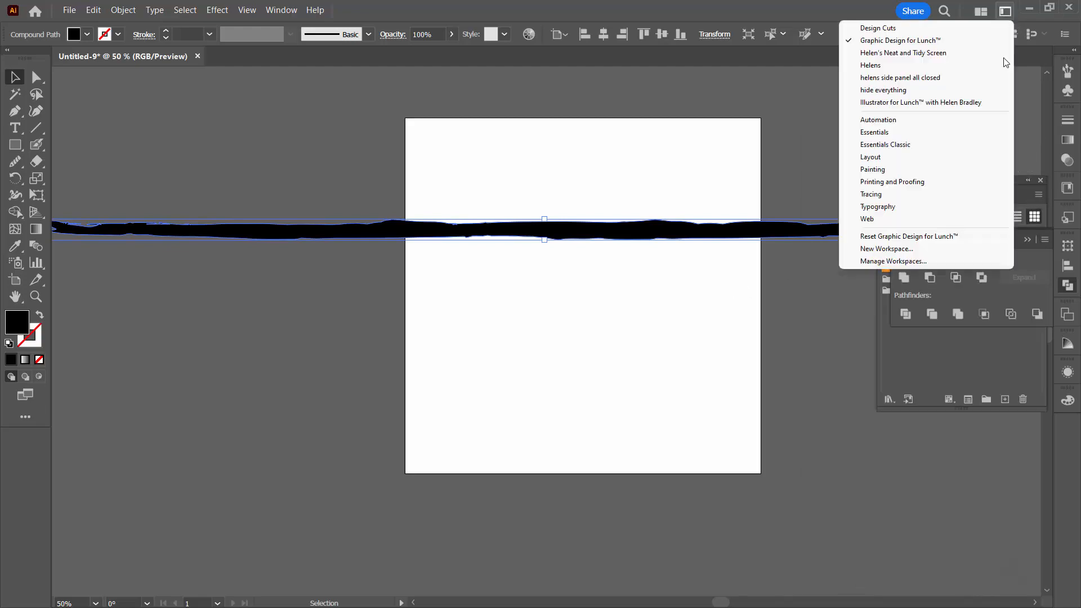
click(986, 232)
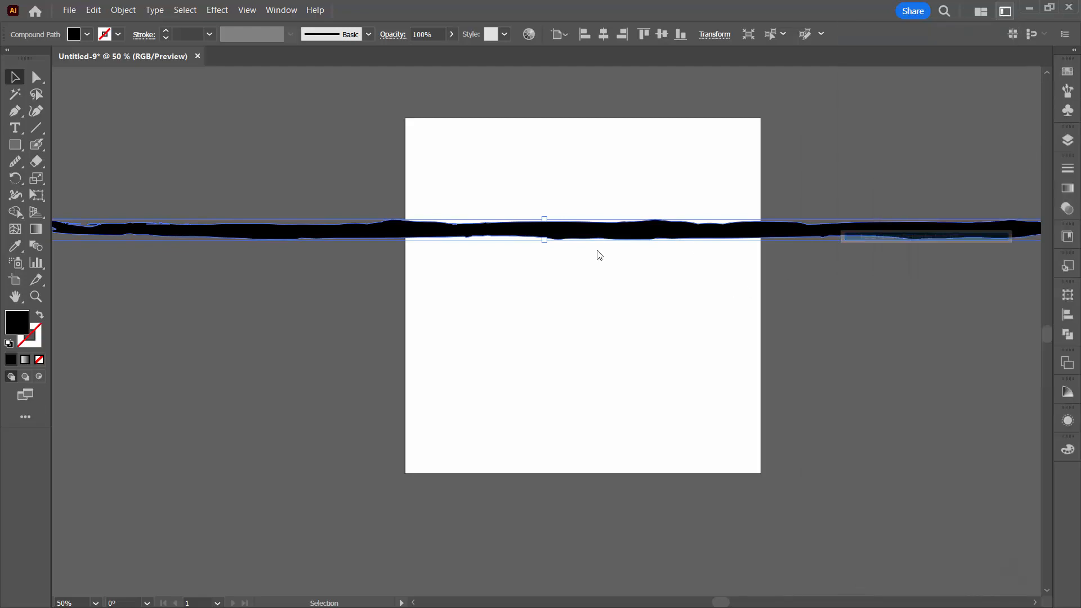
click(328, 278)
Make three copies of the long brush stroke below the original, staggered horizontally with roughly even vertical gaps.
click(403, 239)
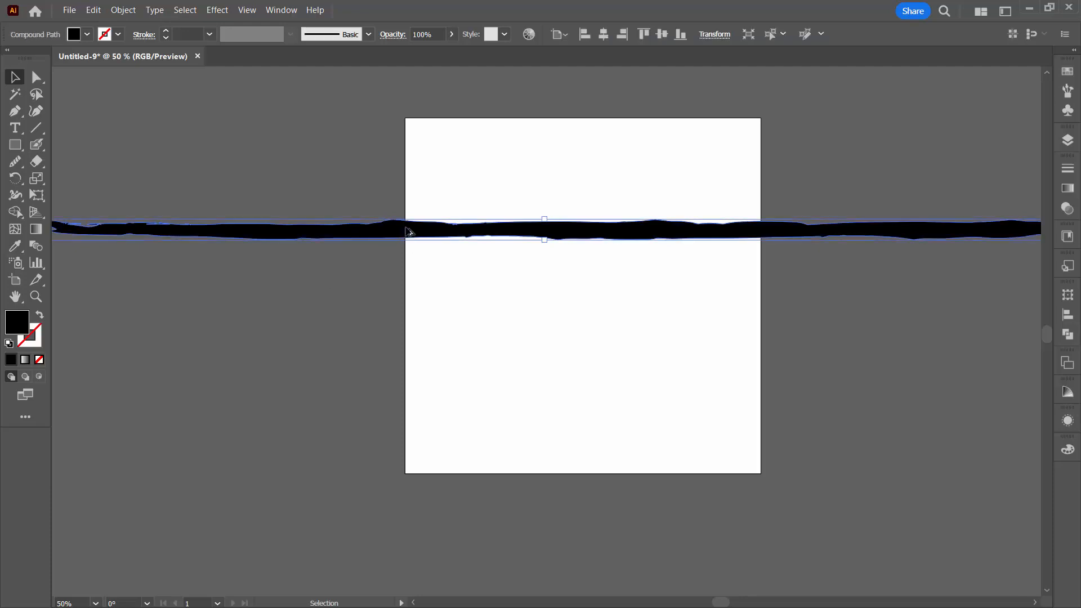
drag(403, 239, 405, 270)
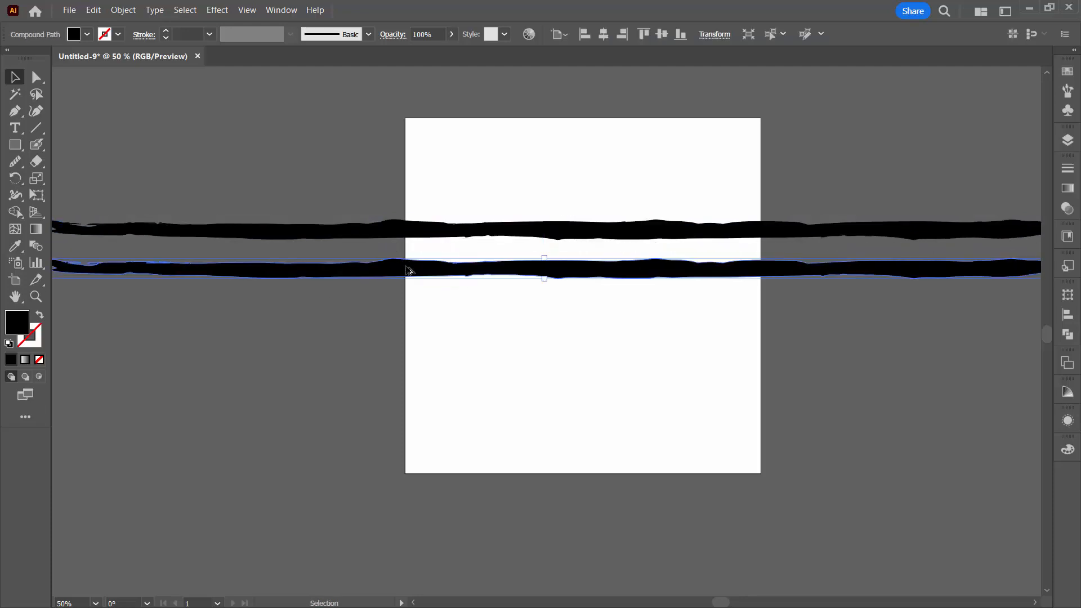
mouse_move(253, 274)
mouse_down()
mouse_move(410, 279)
mouse_move(414, 269)
mouse_up()
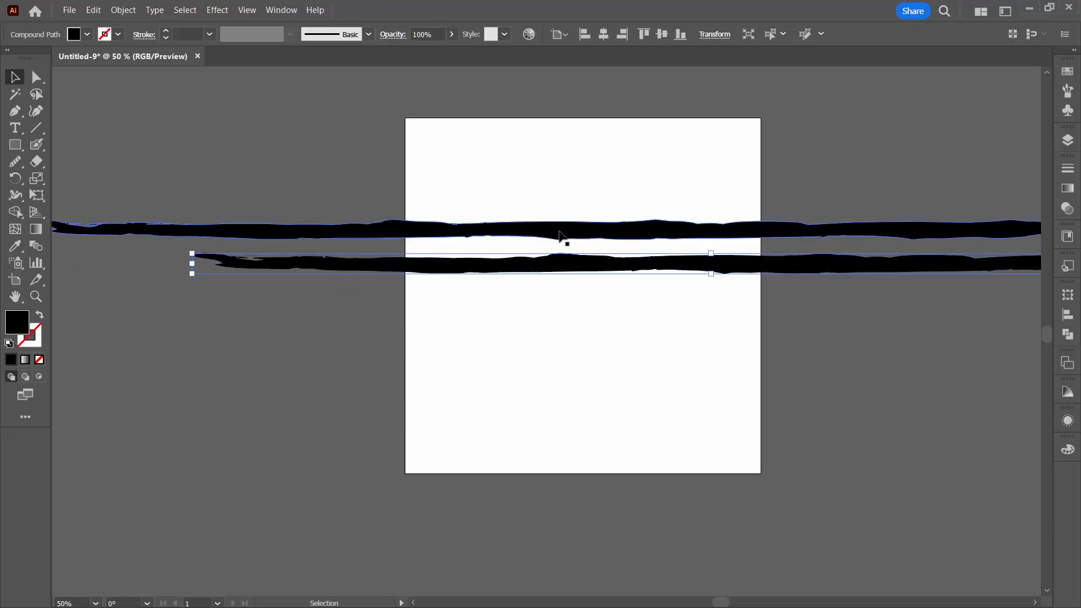
mouse_move(560, 243)
mouse_down()
mouse_move(562, 294)
mouse_move(563, 268)
mouse_move(490, 312)
mouse_move(393, 307)
mouse_move(447, 303)
mouse_up()
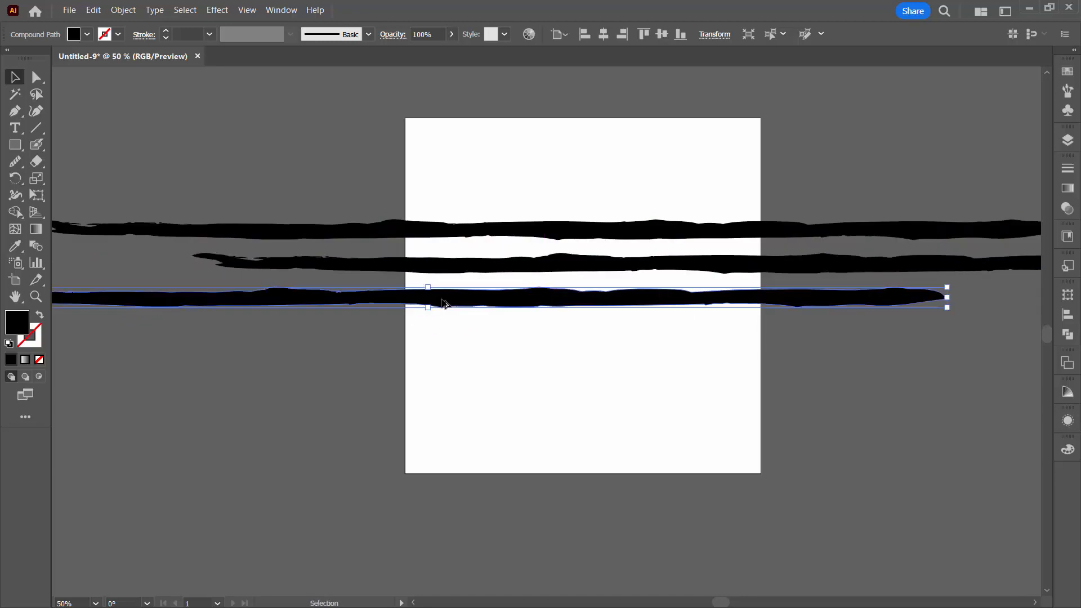
mouse_move(430, 233)
mouse_down()
mouse_move(515, 338)
mouse_move(570, 337)
mouse_up()
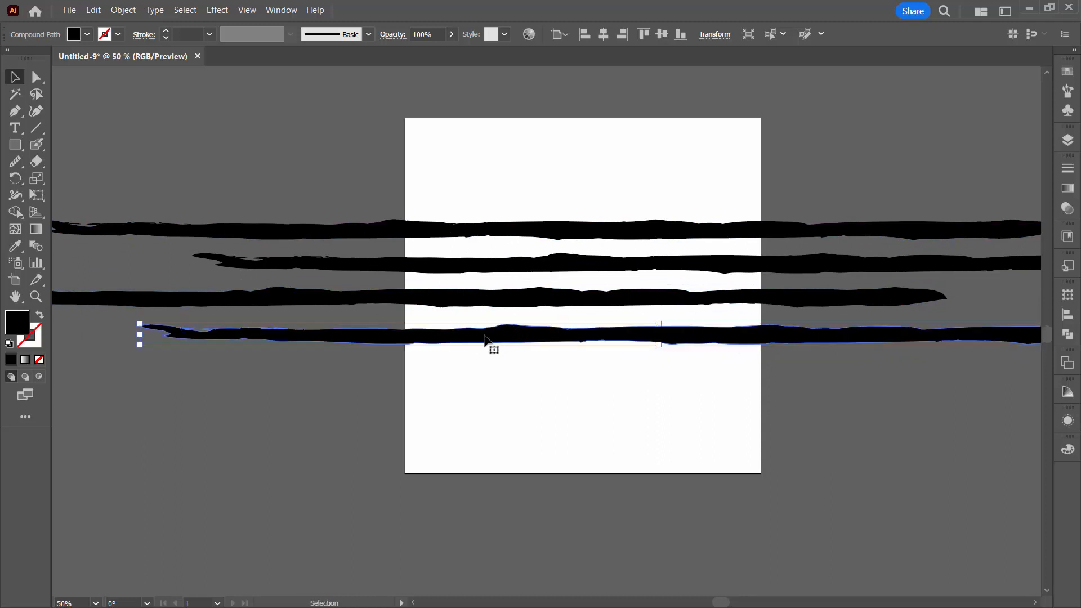
key(shift+Up)
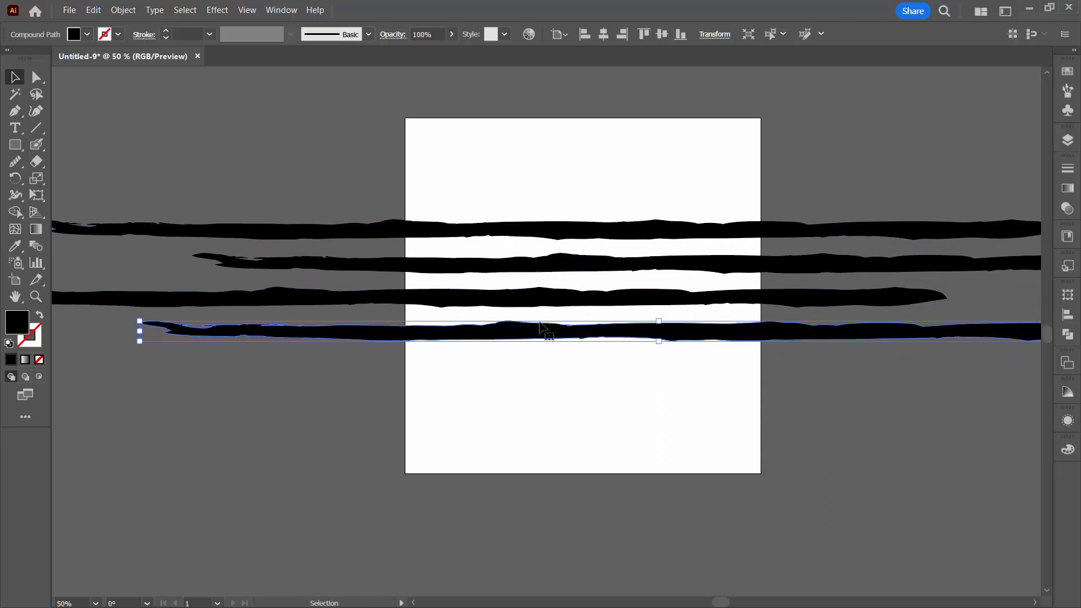
Reflect the fourth brush stroke across the horizontal axis and deselect it.
click(123, 10)
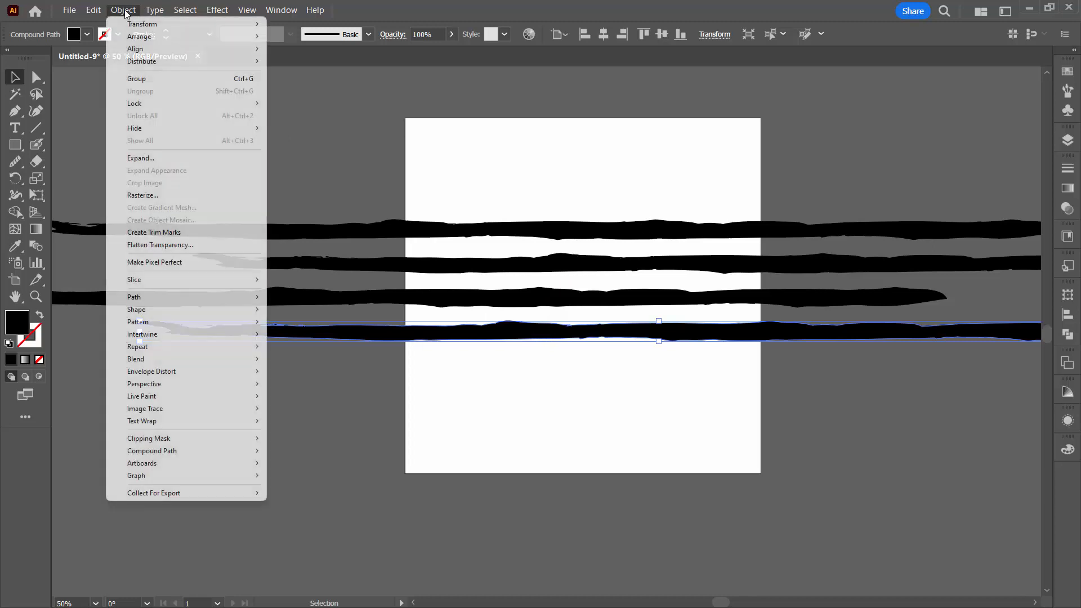
mouse_move(131, 27)
click(285, 65)
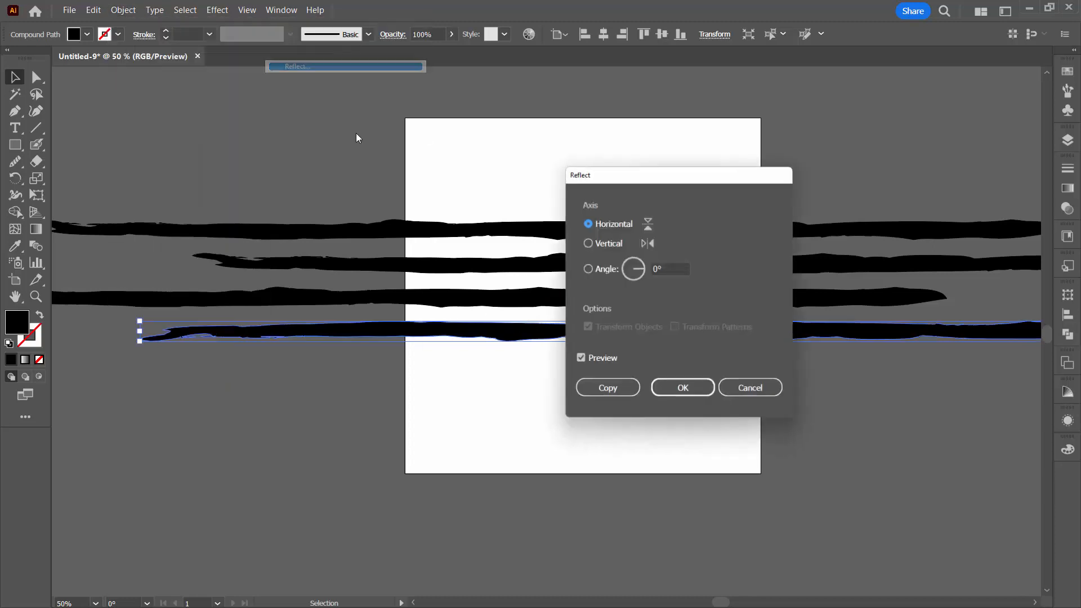
click(688, 388)
click(595, 382)
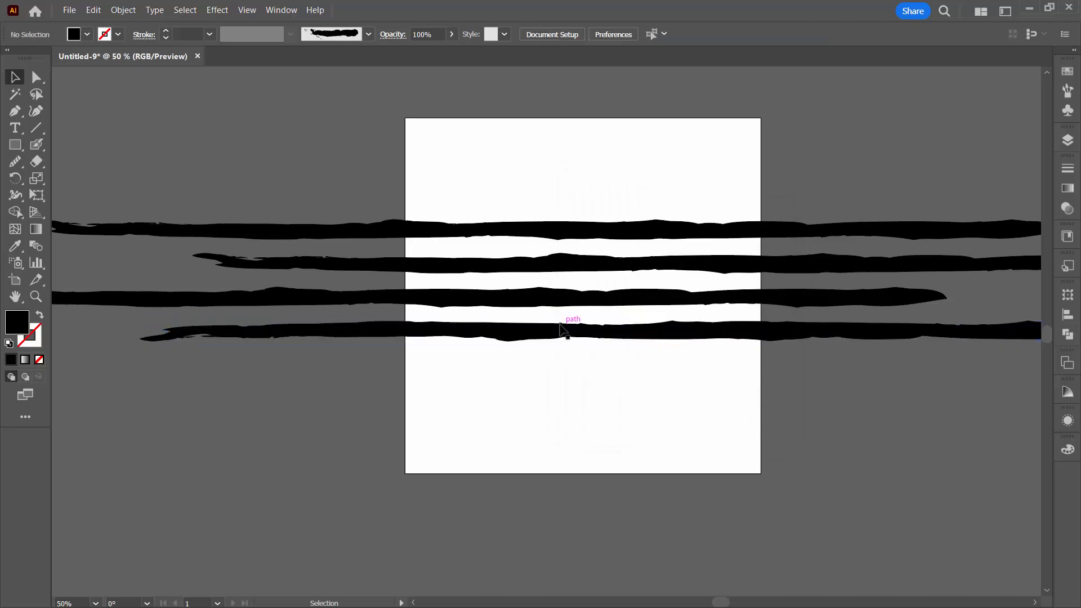
Add another copy of the original stroke beneath the reflected one, offset horizontally, and deselect it.
click(563, 329)
drag(550, 234, 561, 364)
mouse_move(723, 363)
mouse_down()
mouse_move(635, 370)
mouse_move(845, 368)
mouse_up()
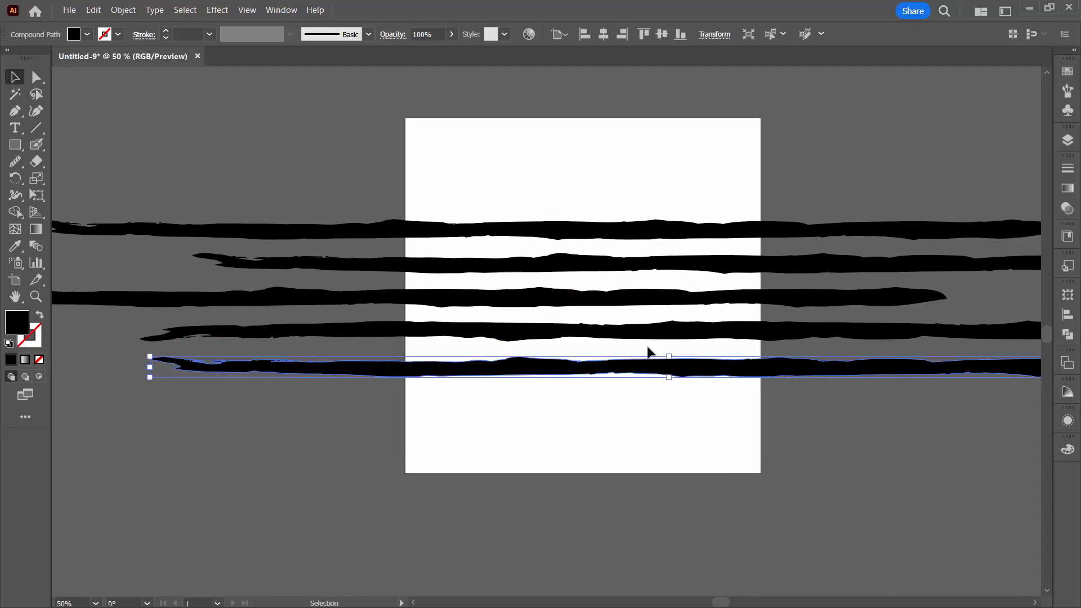
click(292, 171)
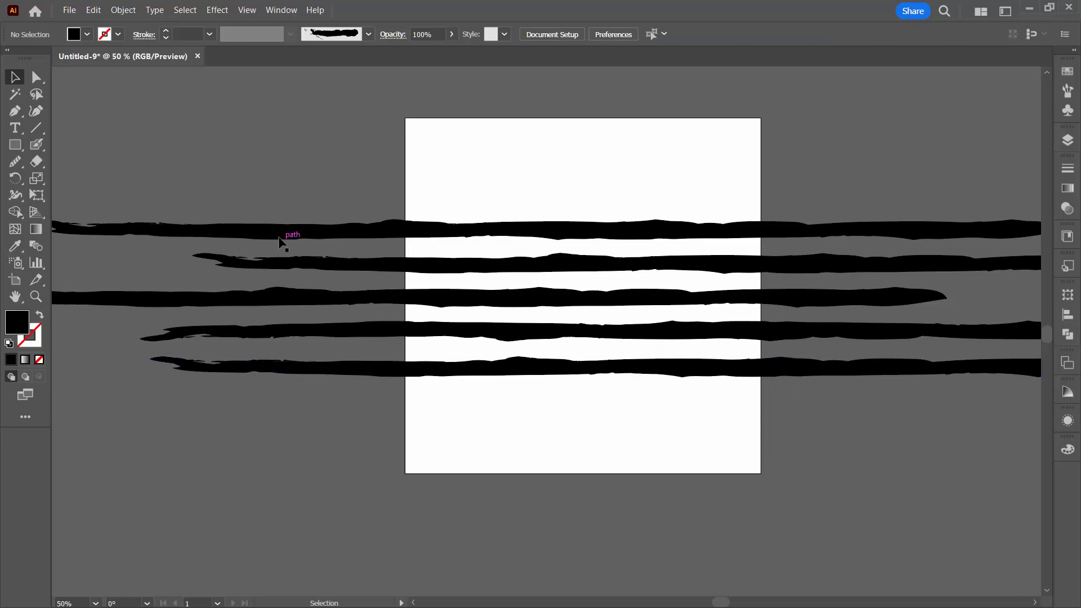
Select all five brush strokes and make a new pattern from them.
drag(330, 176, 654, 413)
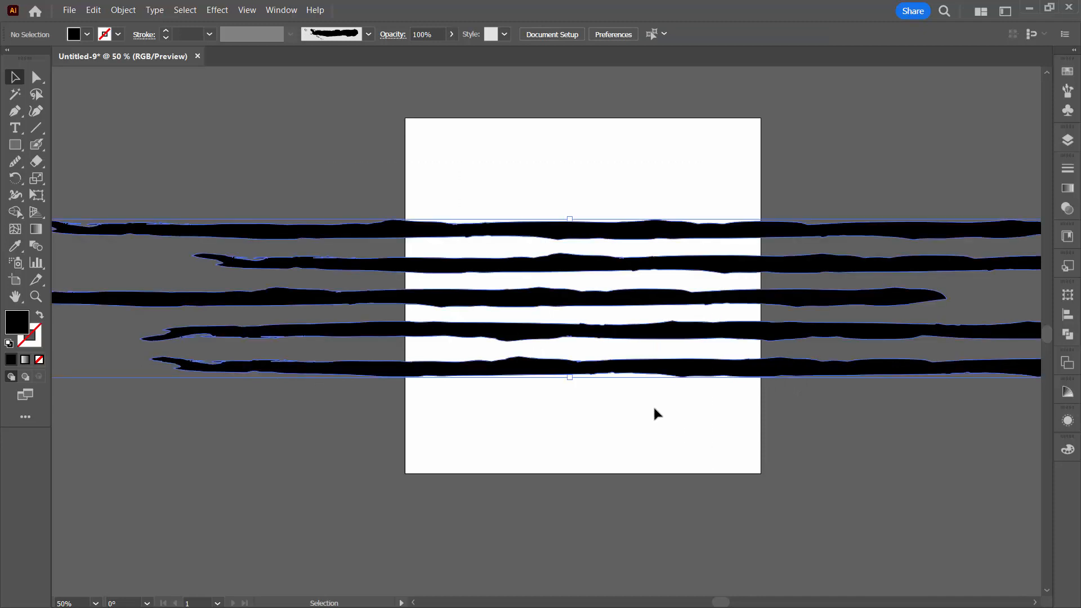
click(123, 10)
mouse_move(176, 322)
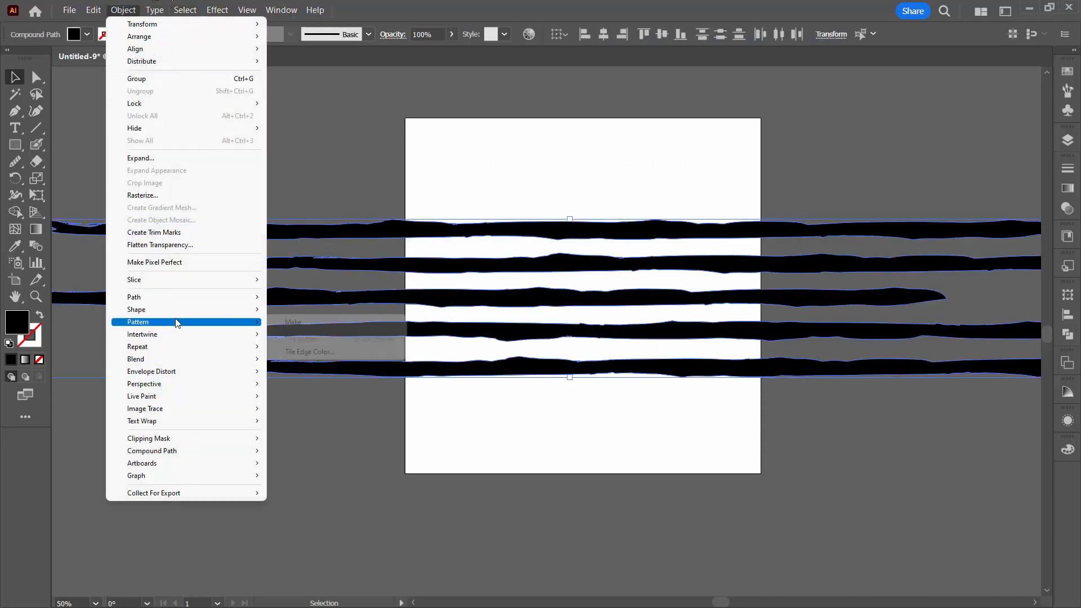
click(290, 322)
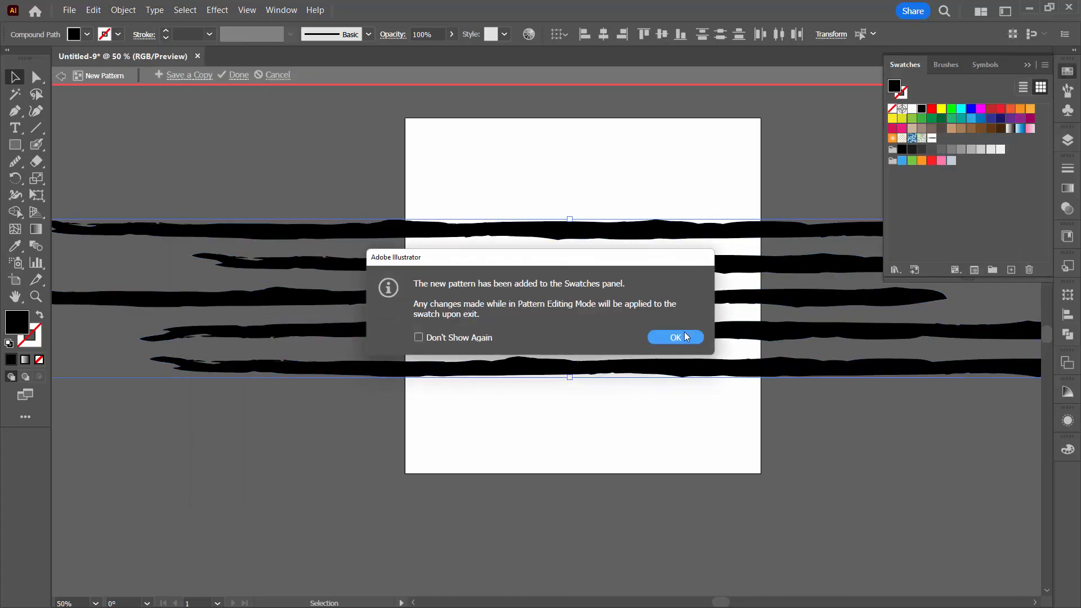
click(675, 337)
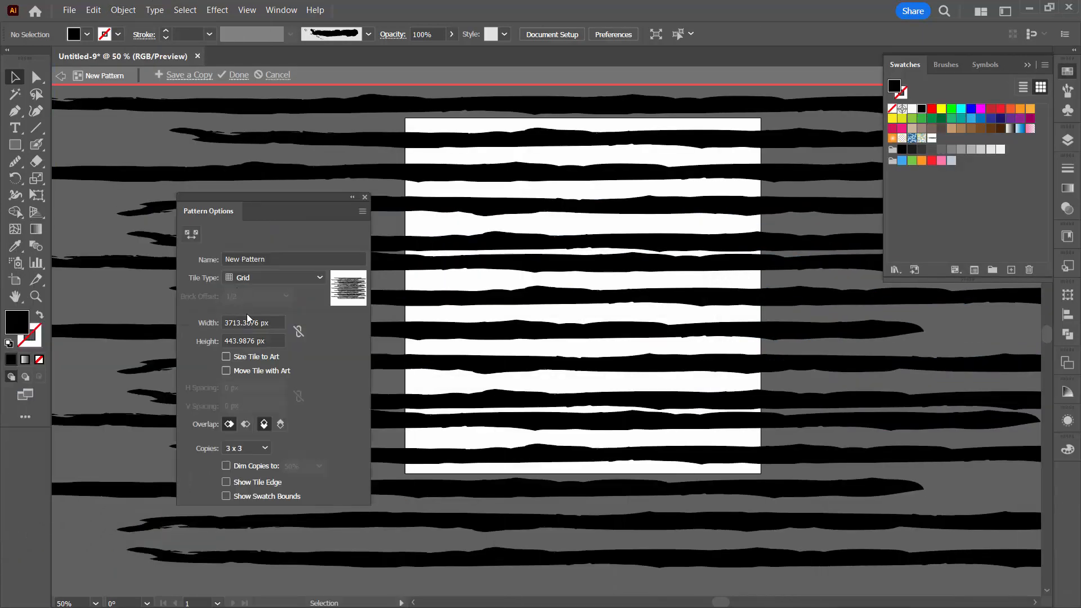
Set the pattern tile to 1000 px wide and 471 px high.
drag(272, 321, 184, 322)
text(1000)
key(Tab)
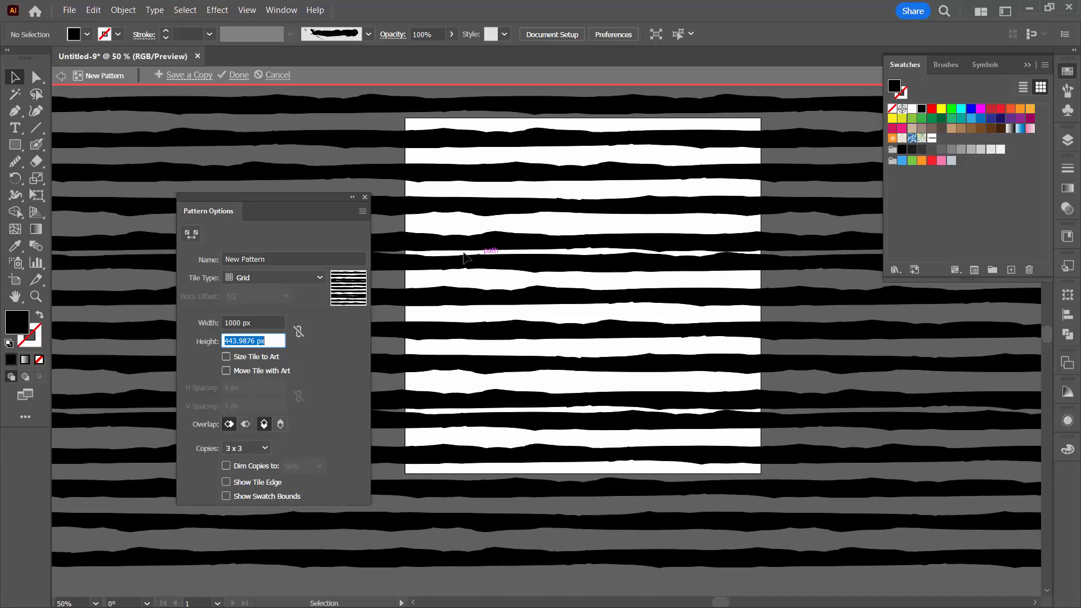
click(241, 341)
key(ctrl+a)
text(471)
key(Return)
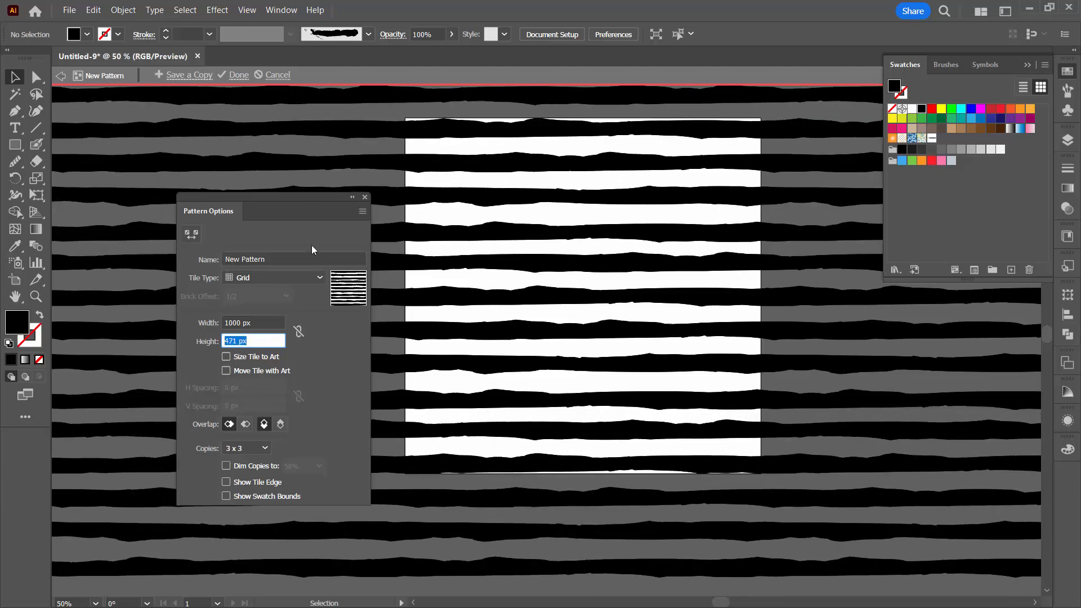
Shift the reflected stroke sideways within the pattern tile and finish editing the pattern.
click(558, 367)
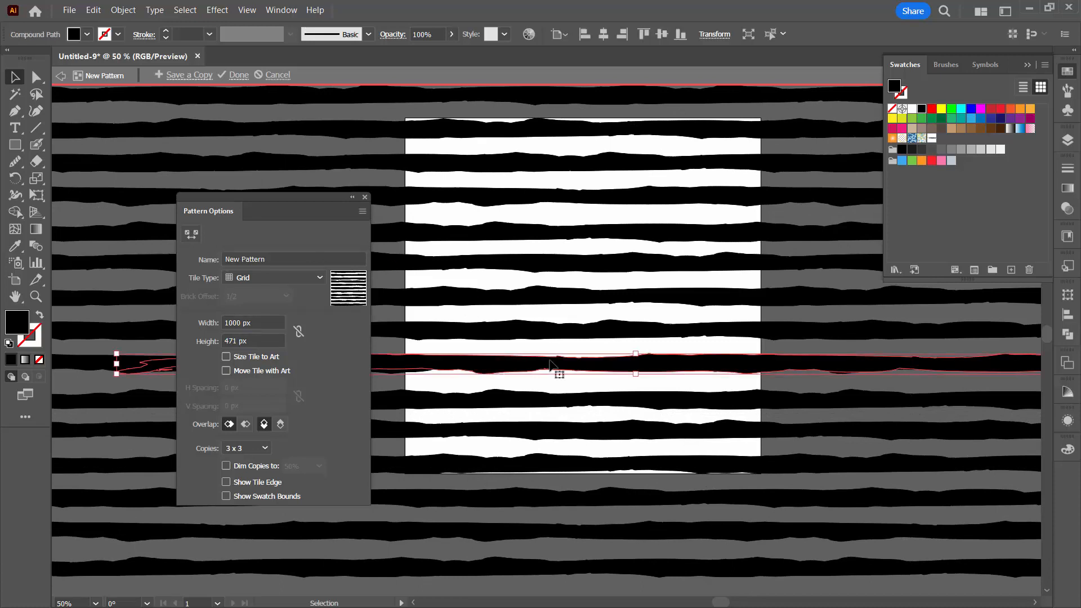
click(496, 402)
click(549, 371)
click(517, 400)
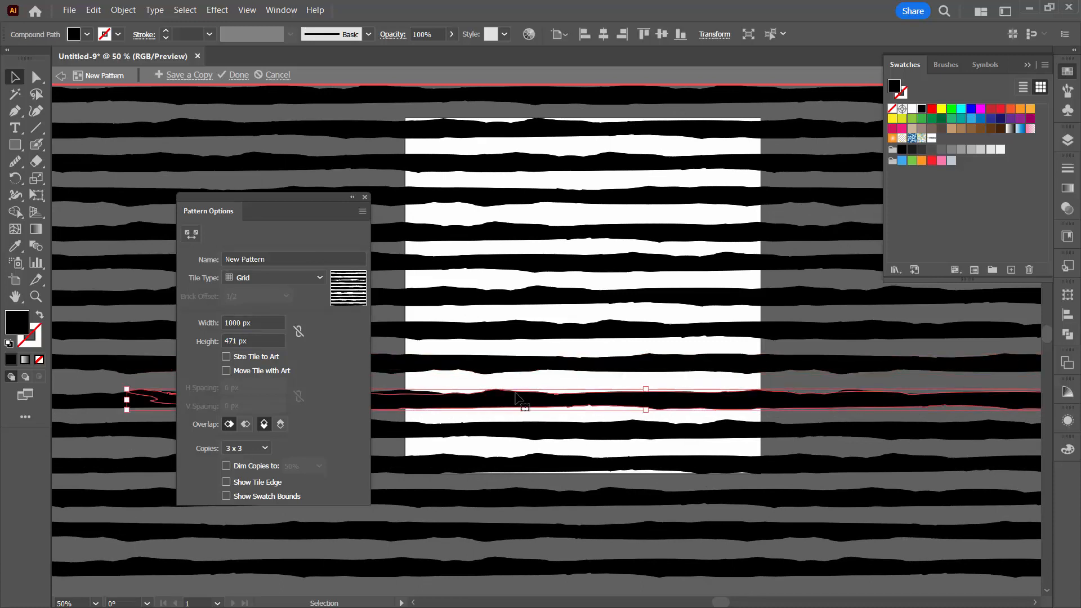
click(488, 367)
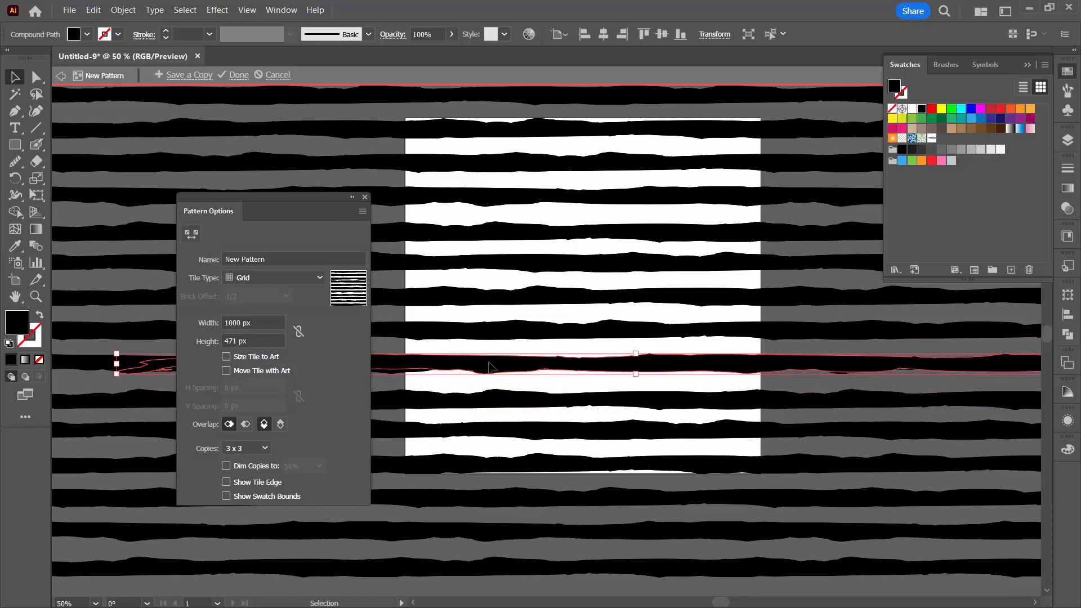
drag(489, 367, 583, 370)
click(372, 178)
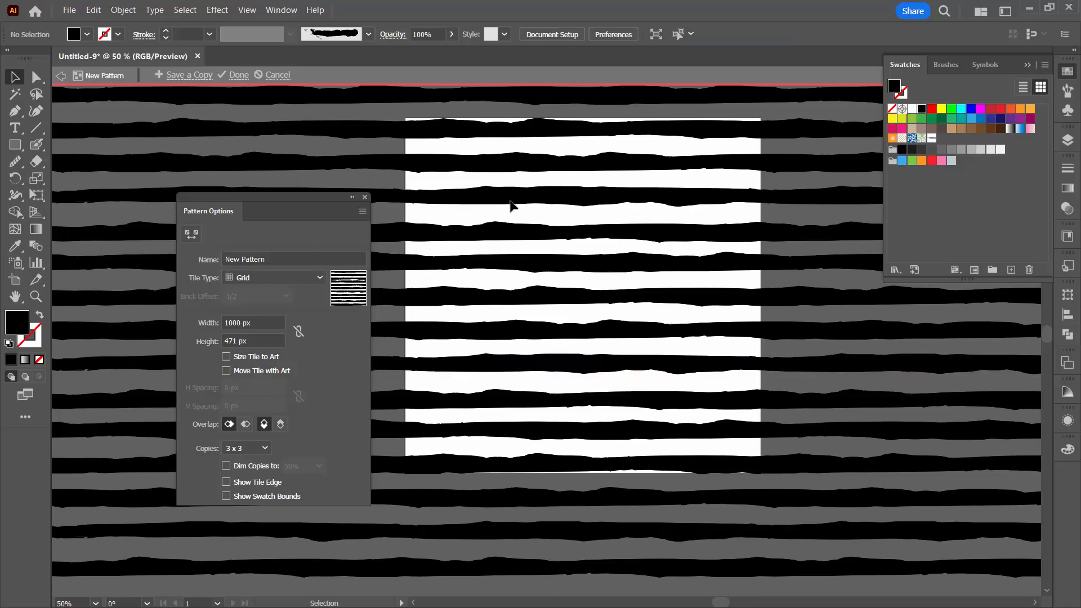
click(239, 75)
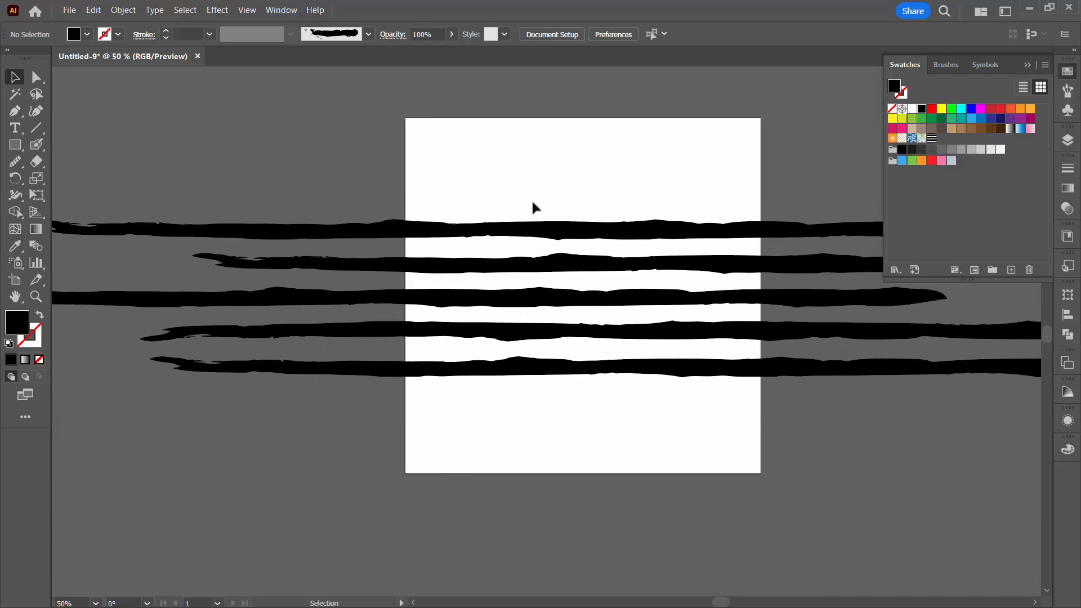
Move all five original strokes off the artboard to the empty area below it.
key(z)
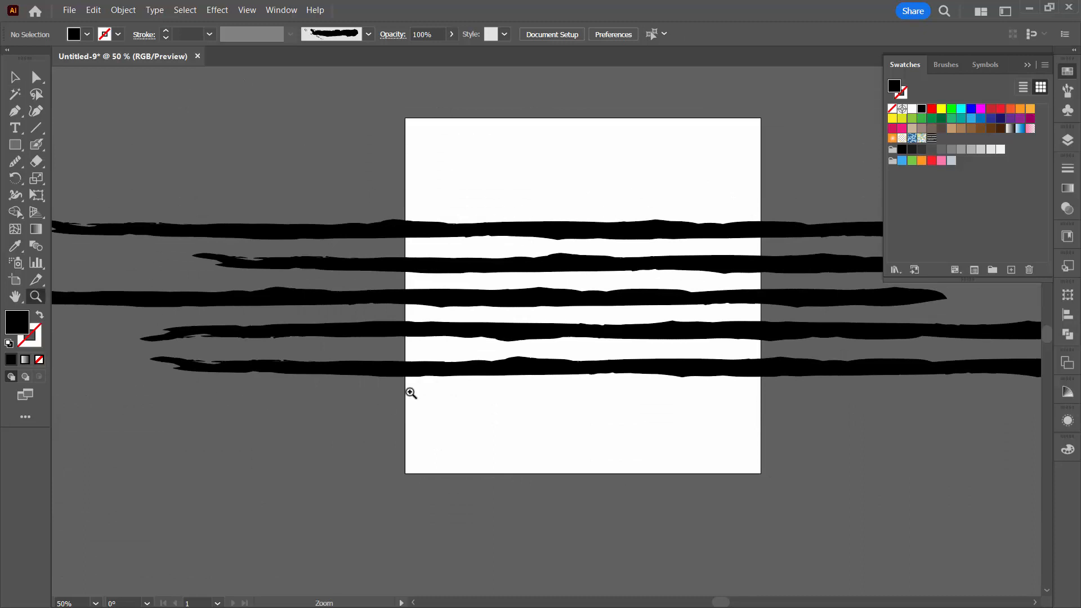
alt+click(446, 394)
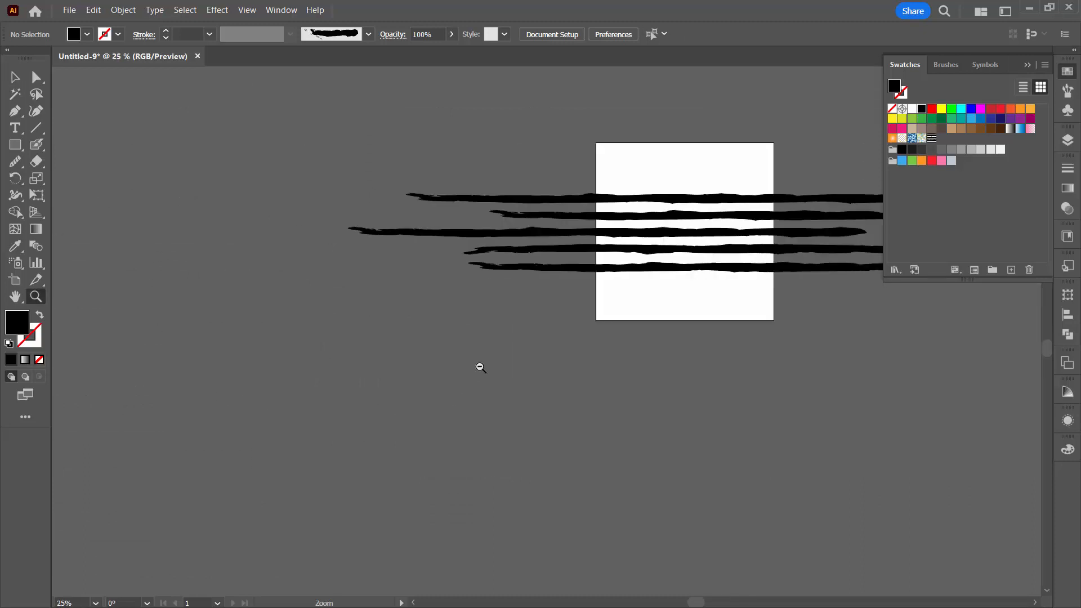
click(15, 77)
click(767, 267)
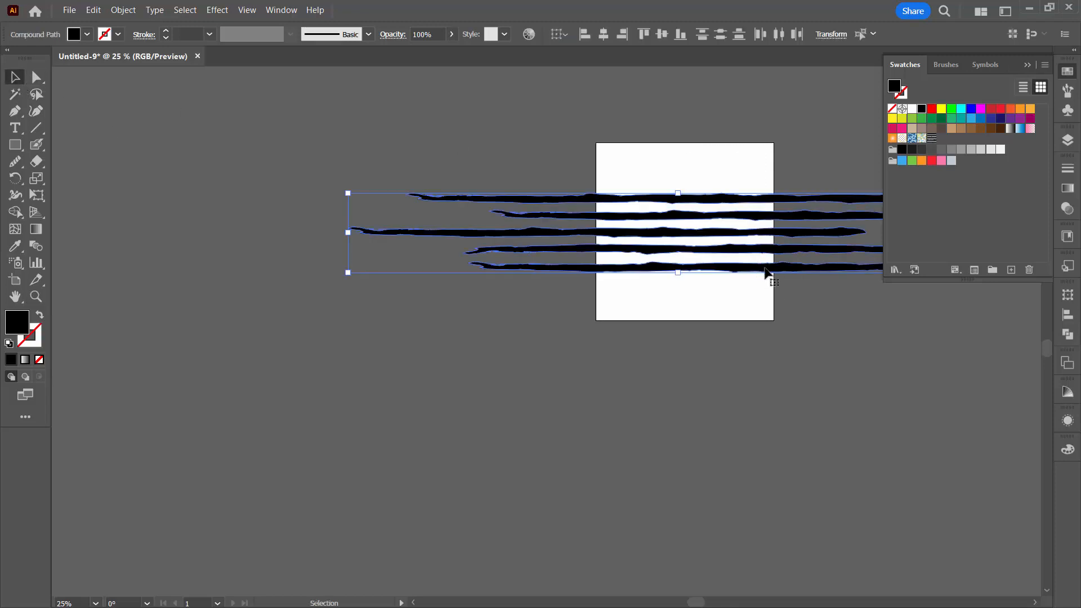
drag(767, 267, 503, 517)
mouse_move(660, 189)
mouse_down()
mouse_move(528, 225)
mouse_move(537, 221)
mouse_up()
Create a 1000 x 1000 px rectangle and centre it vertically and horizontally on the artboard.
click(12, 147)
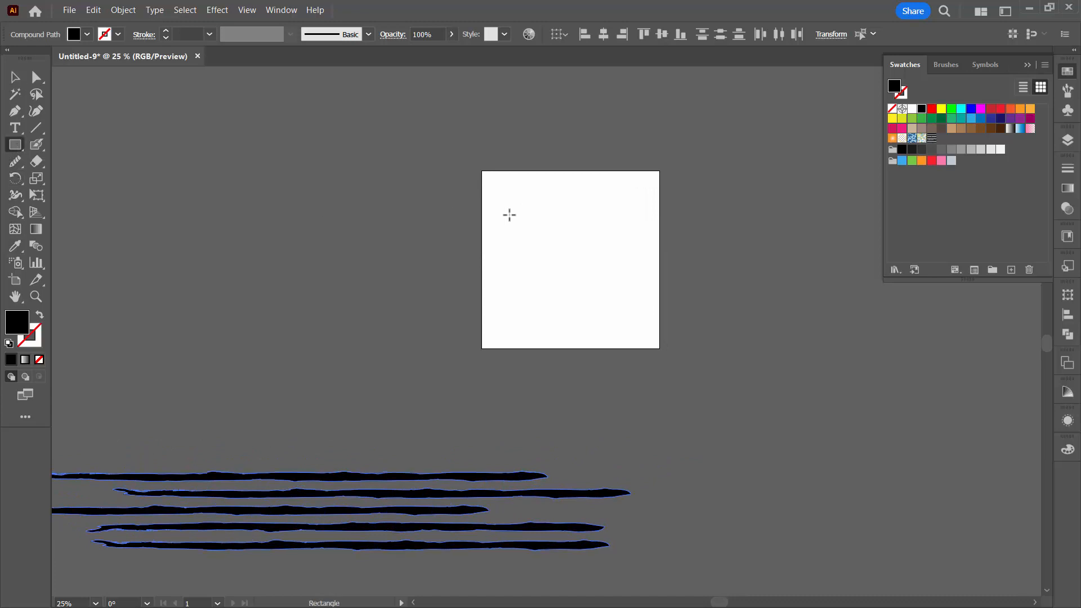
click(509, 214)
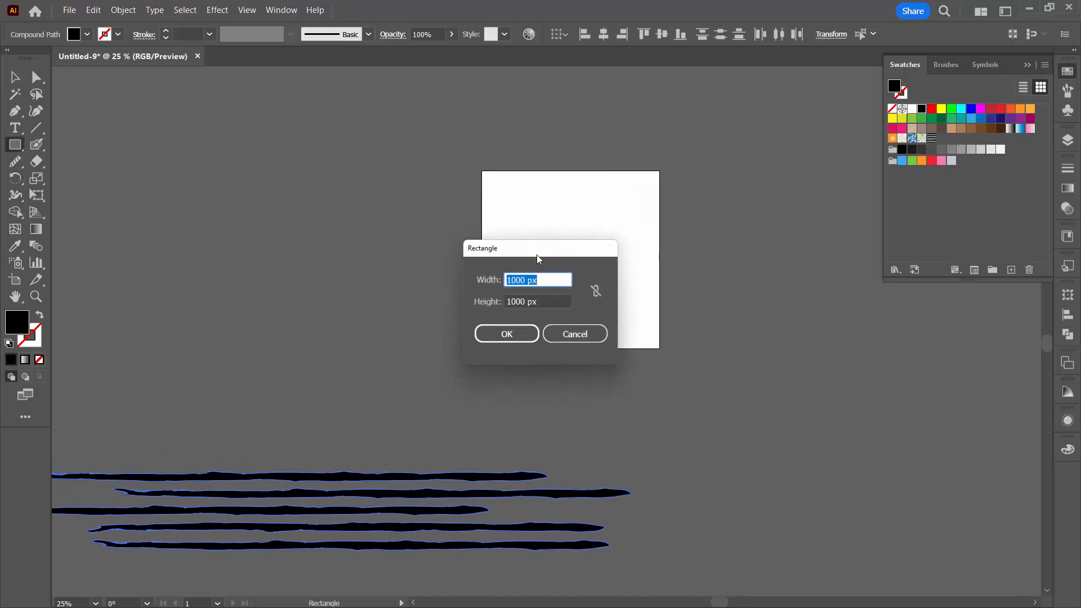
click(517, 338)
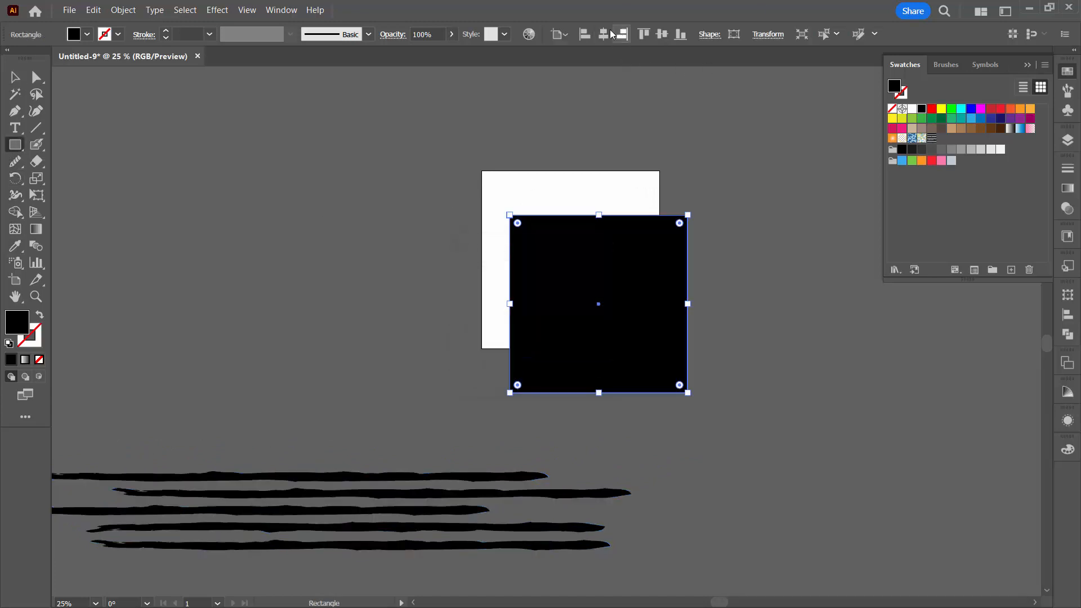
click(662, 34)
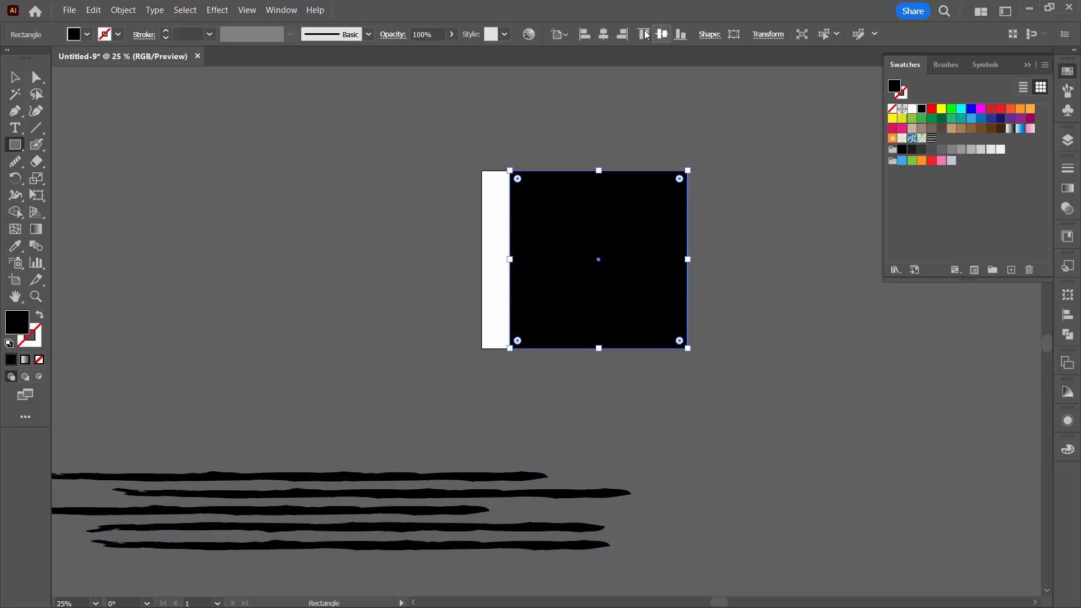
click(604, 34)
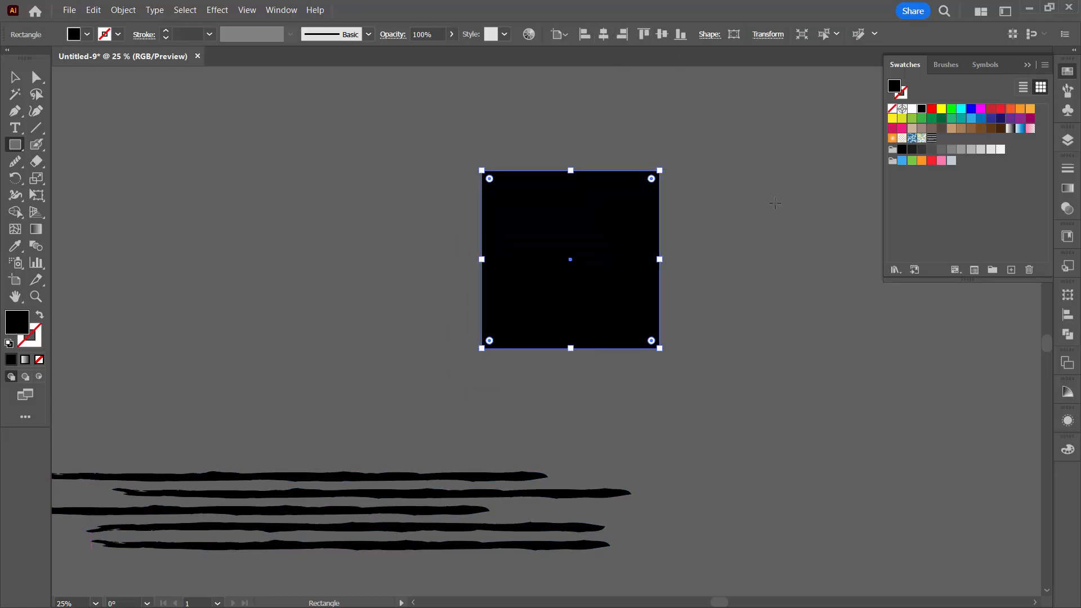
Fill the artboard-sized rectangle with the new rough stripe pattern swatch.
click(932, 138)
key(z)
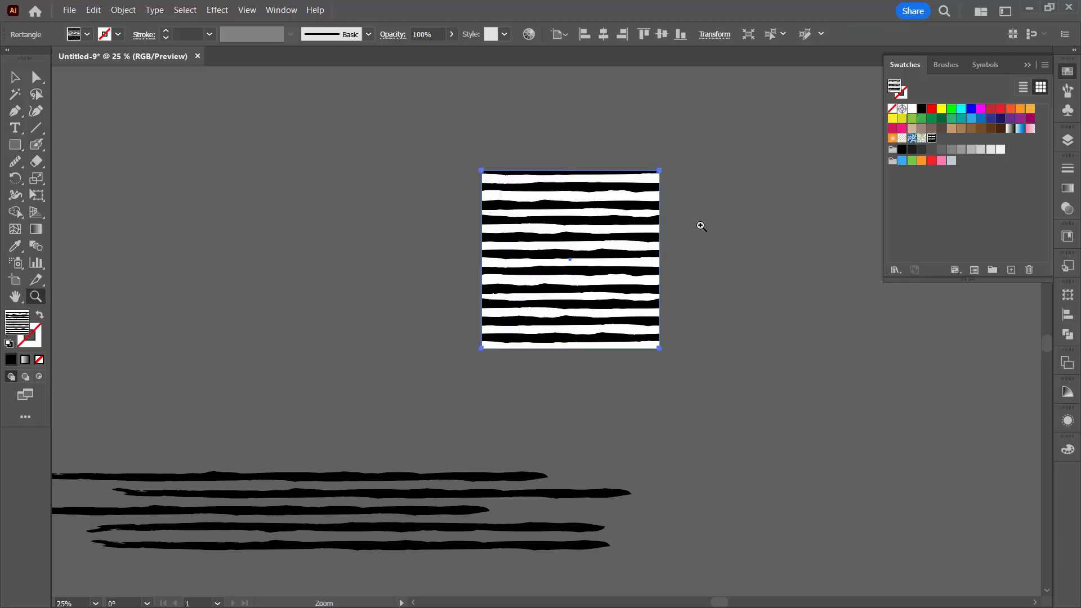
click(615, 248)
click(563, 271)
drag(572, 331, 574, 241)
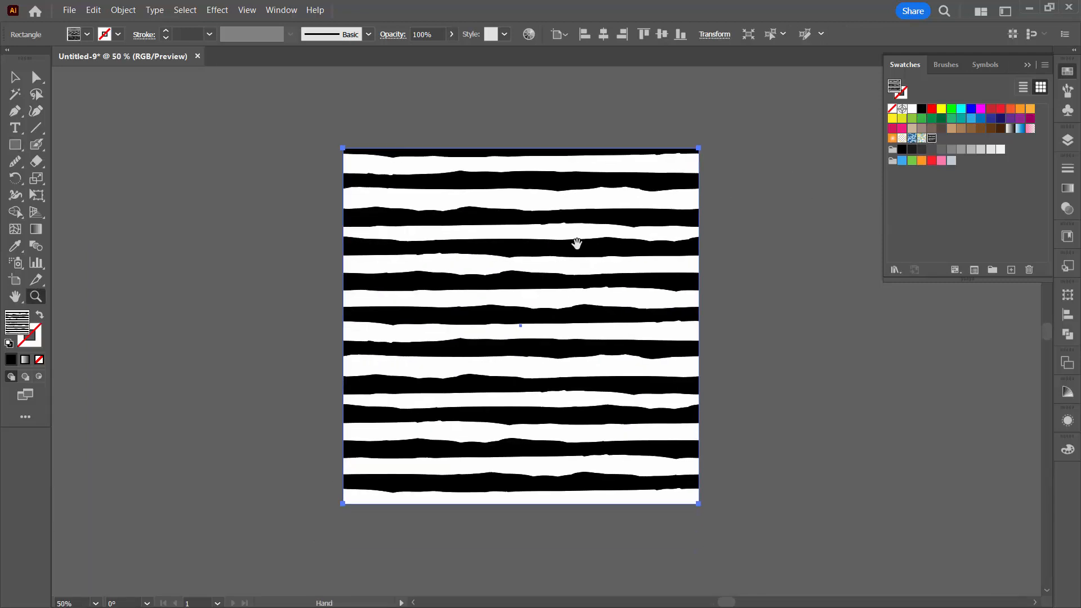
Scale only the pattern inside the rectangle uniformly to 70%, leaving Transform Objects off, and deselect it.
click(15, 77)
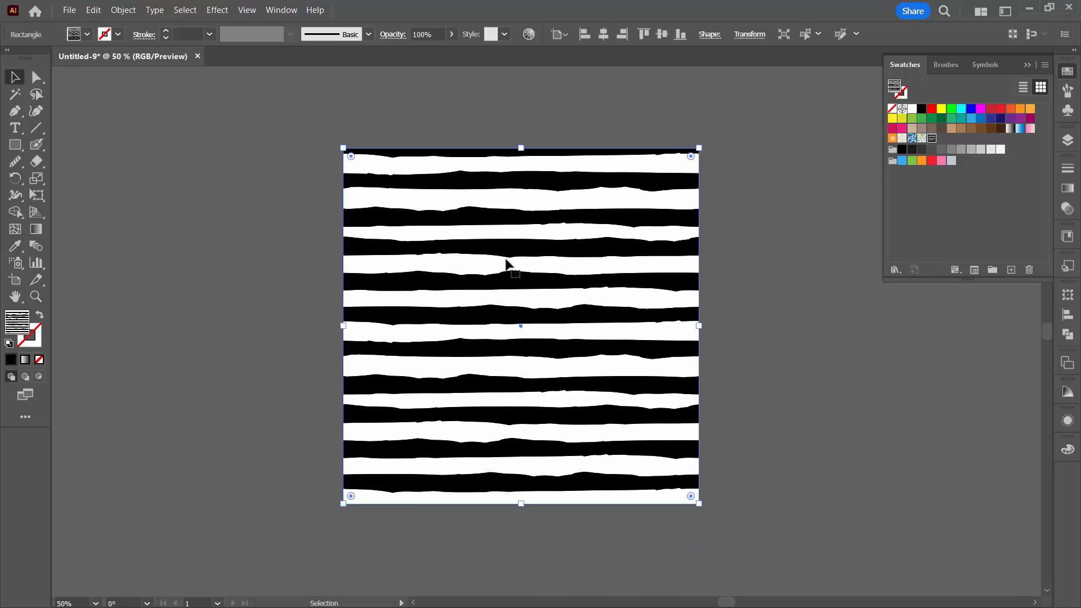
click(123, 10)
mouse_move(169, 24)
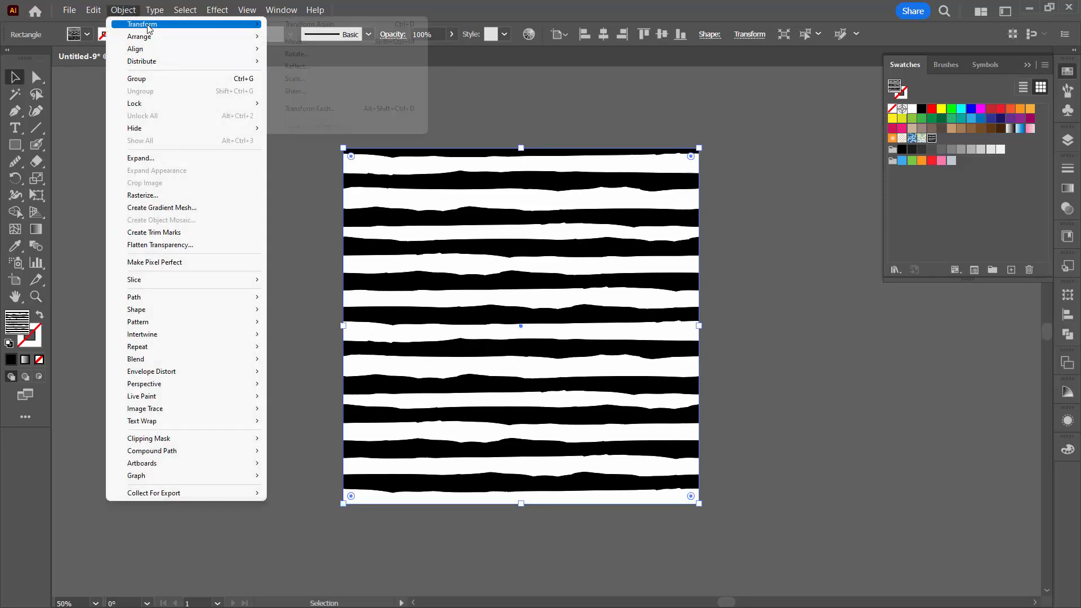
click(332, 79)
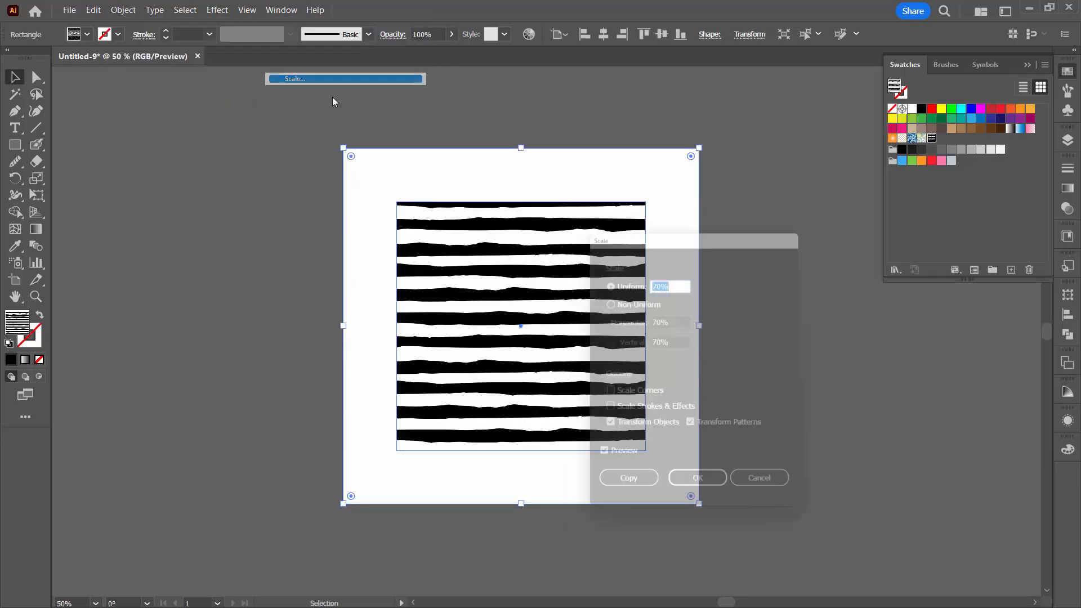
click(642, 429)
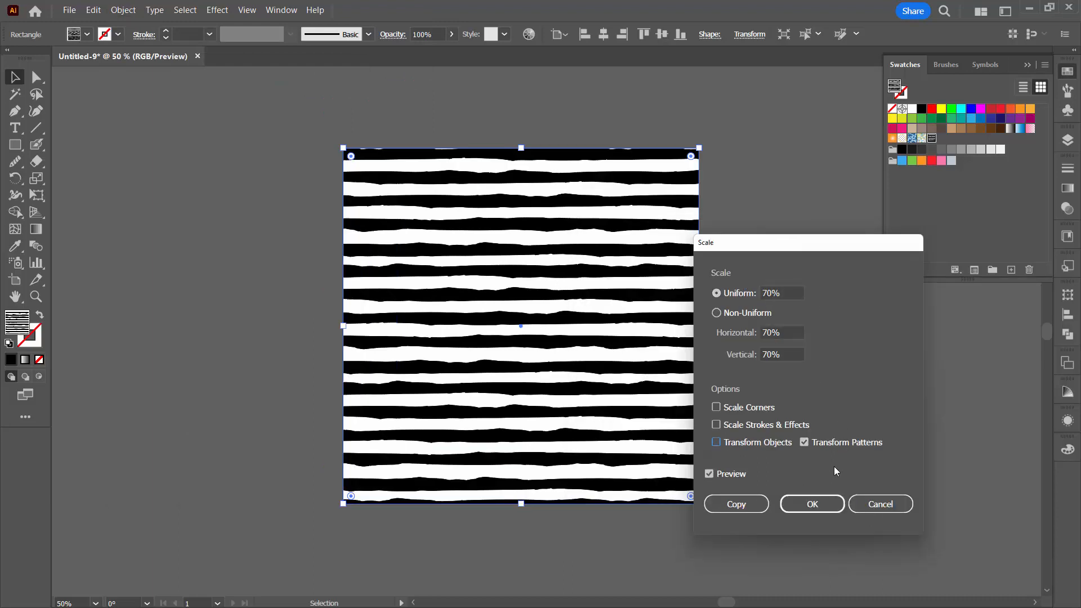
click(812, 503)
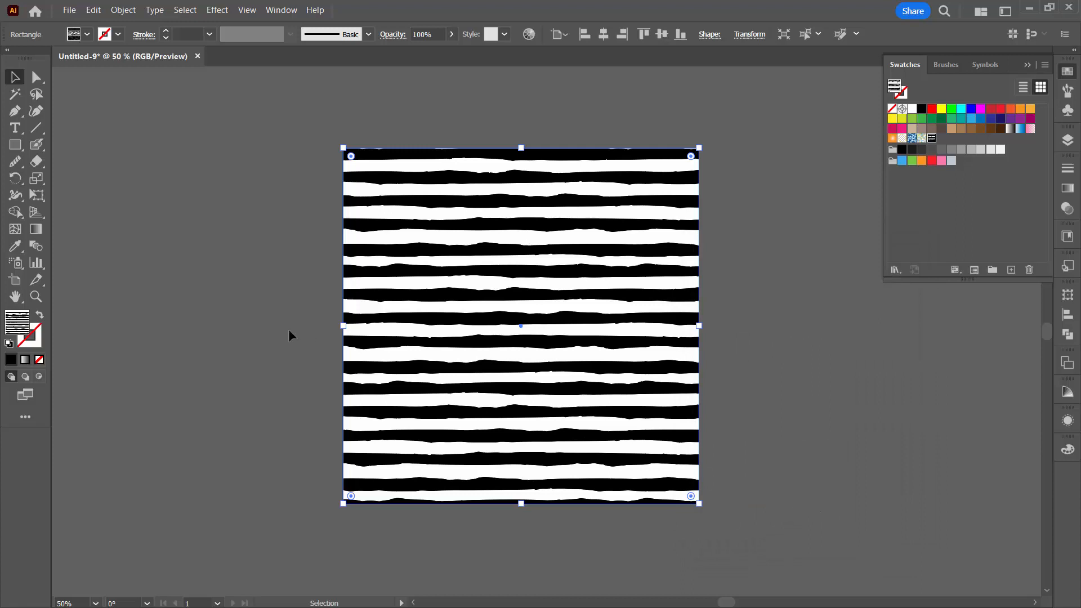
click(268, 329)
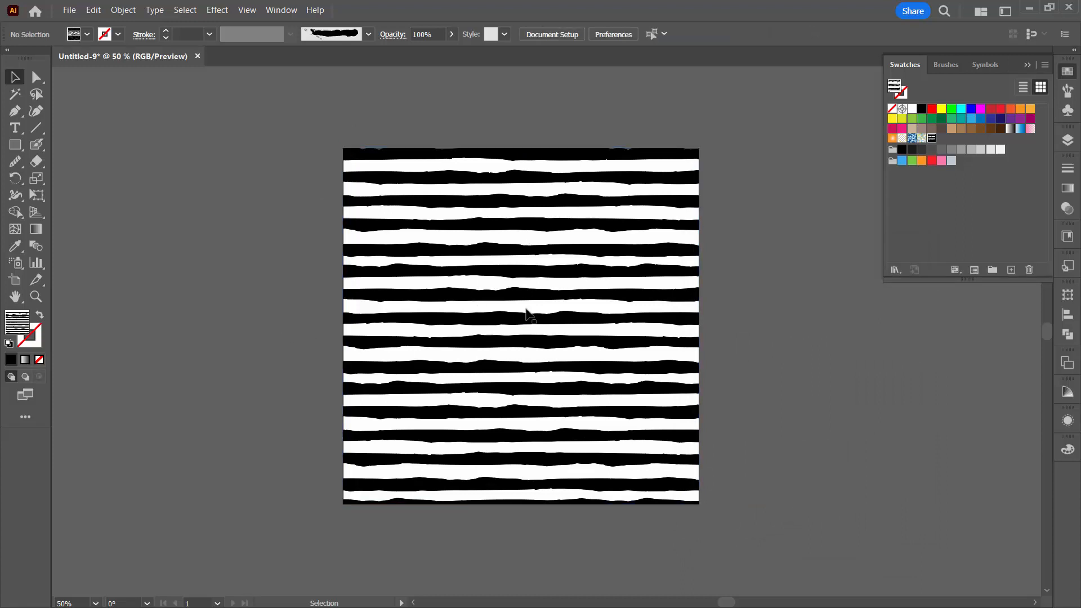
Rotate the five original strokes below the artboard together to a 45-degree diagonal rising to the right.
key(space)
drag(461, 305, 501, 265)
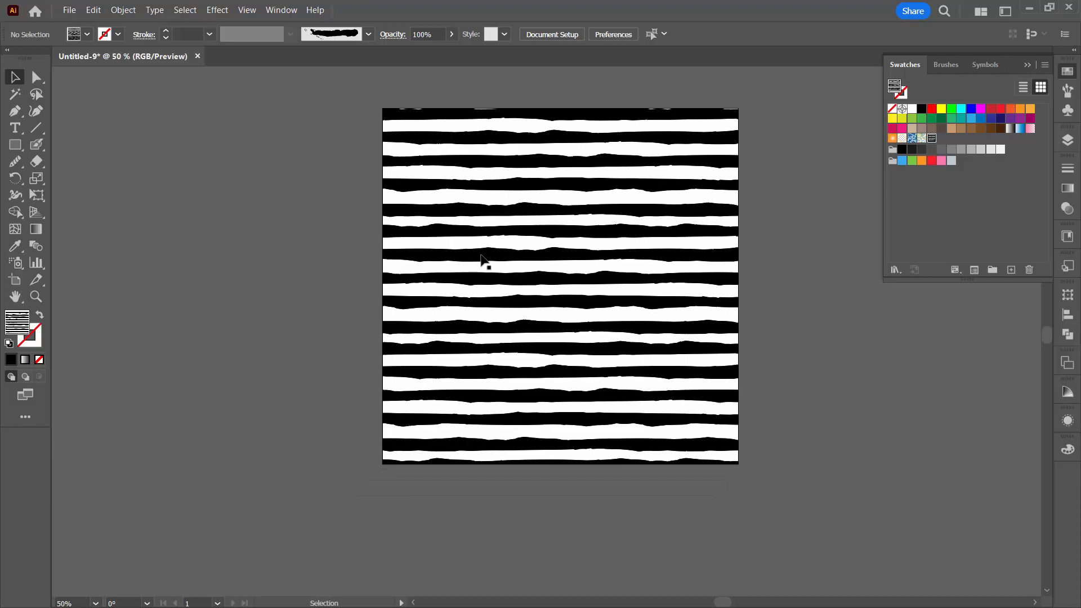
key(space)
drag(336, 296, 437, 97)
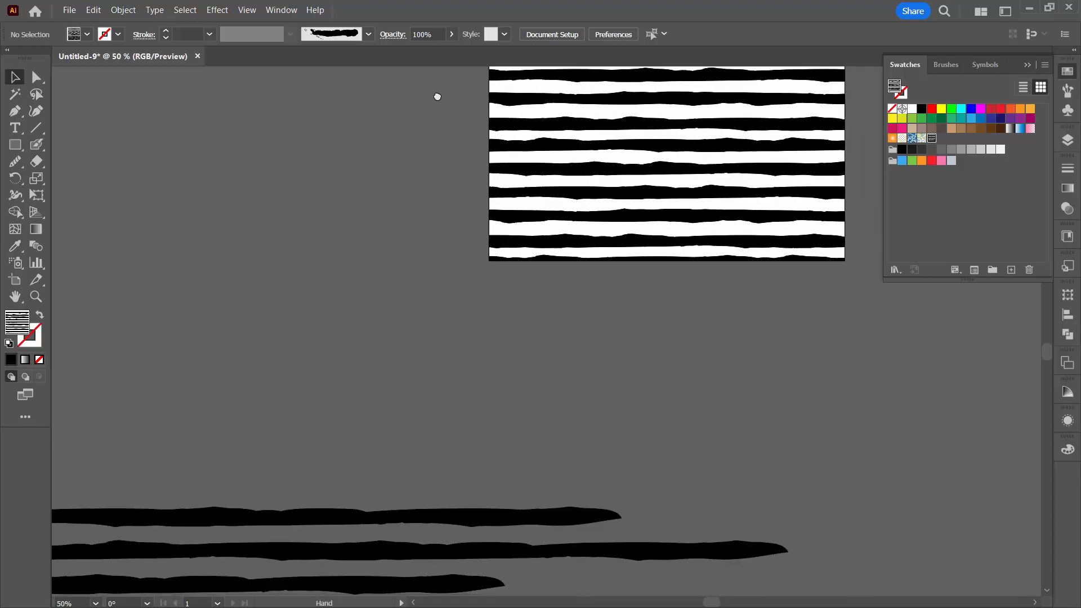
mouse_move(439, 400)
mouse_down()
mouse_move(575, 150)
mouse_move(589, 193)
mouse_up()
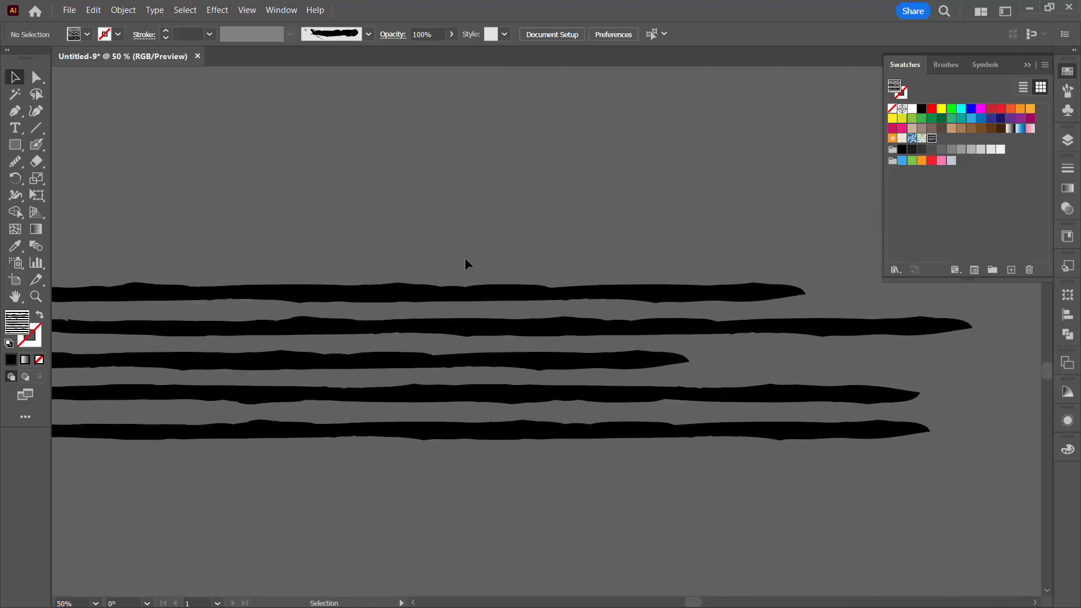
key(z)
alt+click(463, 297)
alt+click(455, 315)
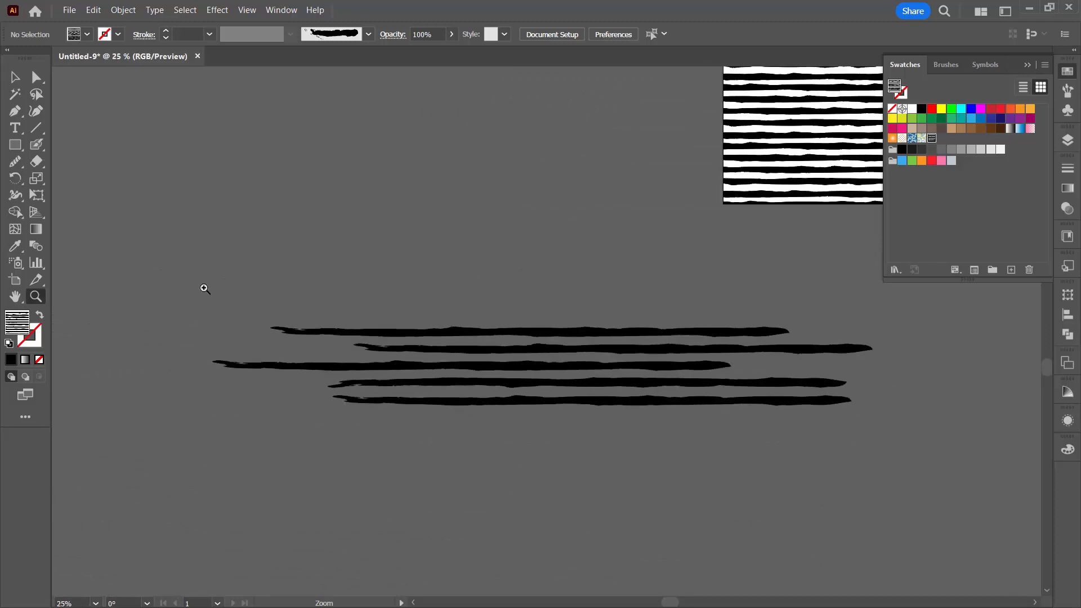
click(13, 77)
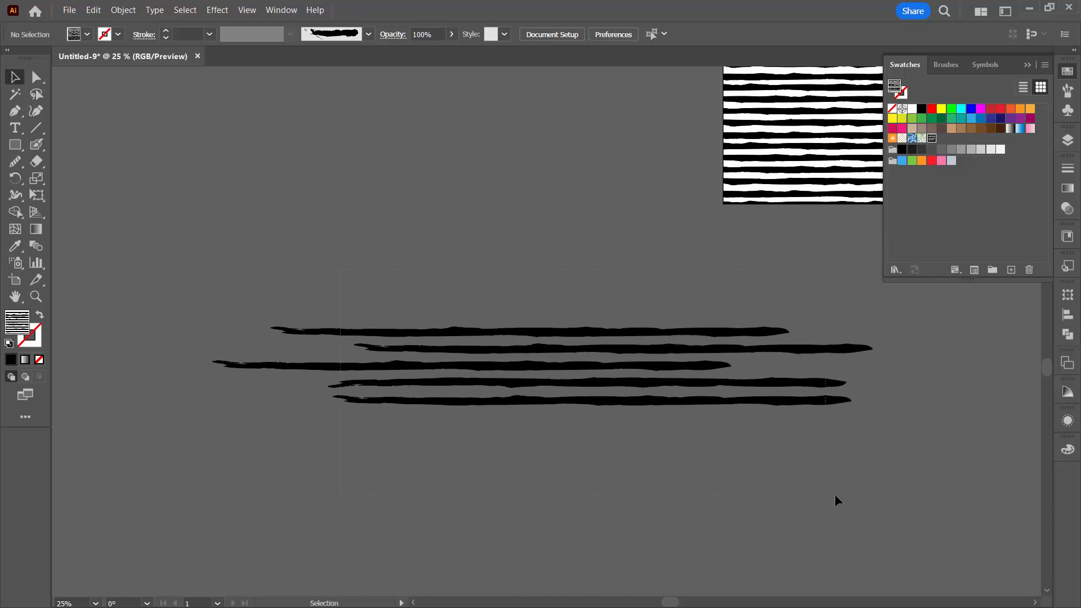
key(ctrl+a)
drag(881, 413, 845, 256)
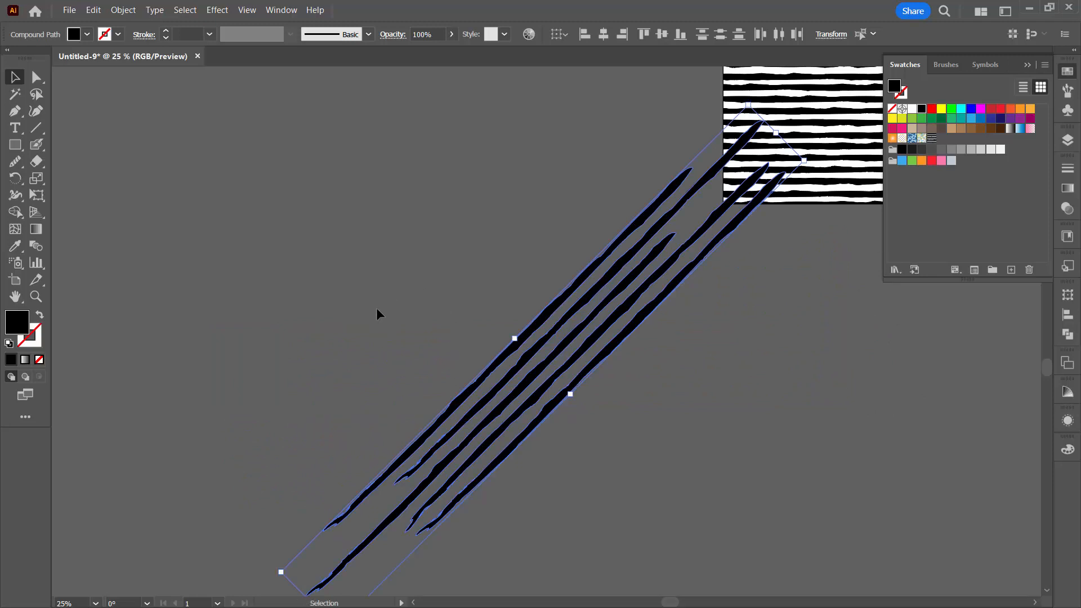
Make a new pattern from the five diagonal strokes and hide the artboards while editing it.
click(348, 297)
drag(660, 450, 660, 449)
click(122, 9)
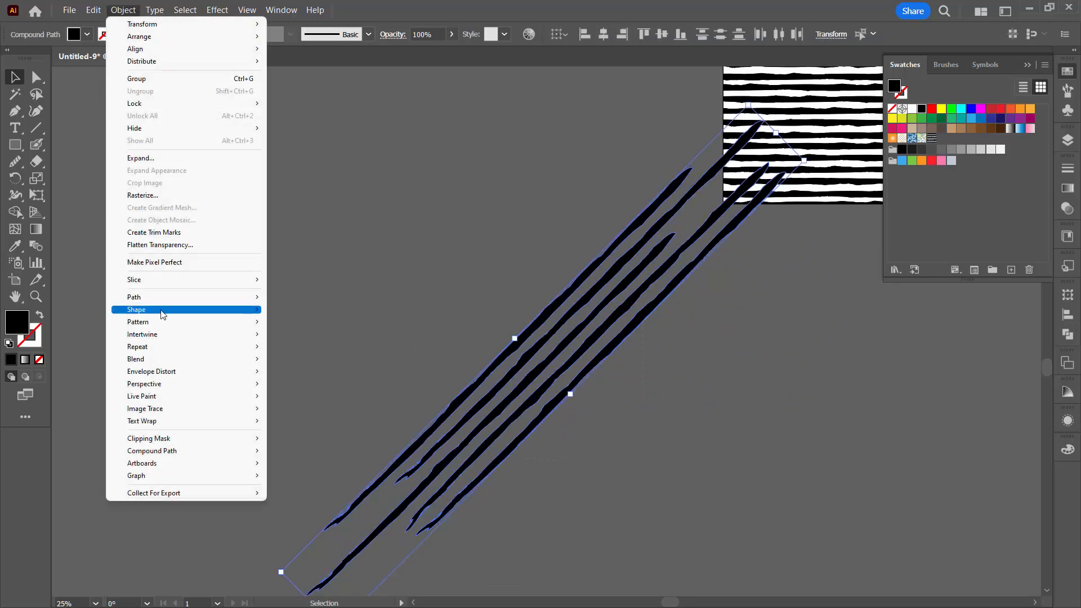
mouse_move(160, 324)
click(285, 322)
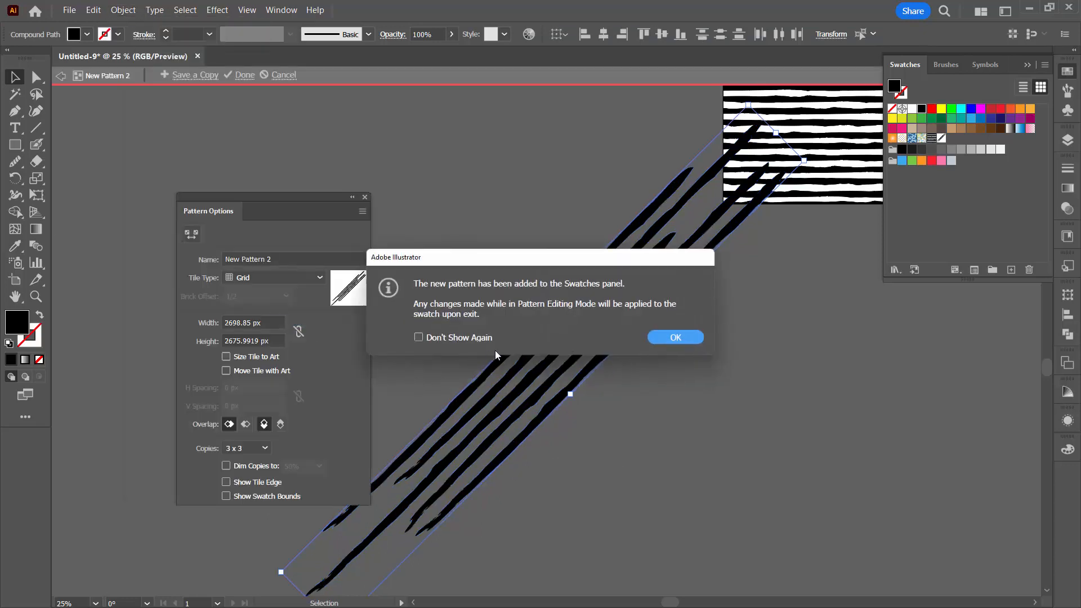
click(673, 339)
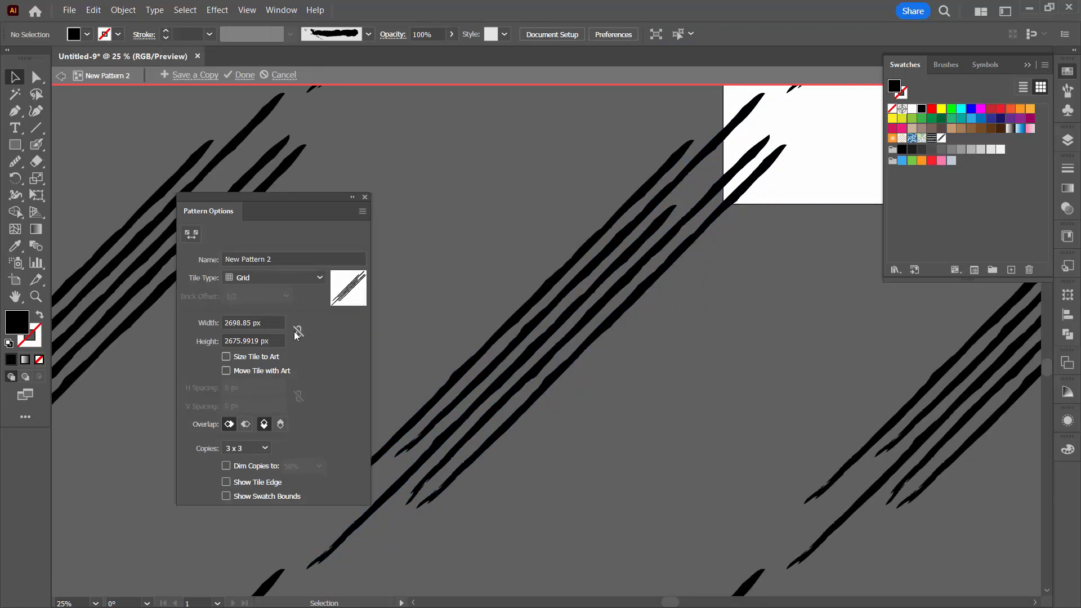
click(248, 11)
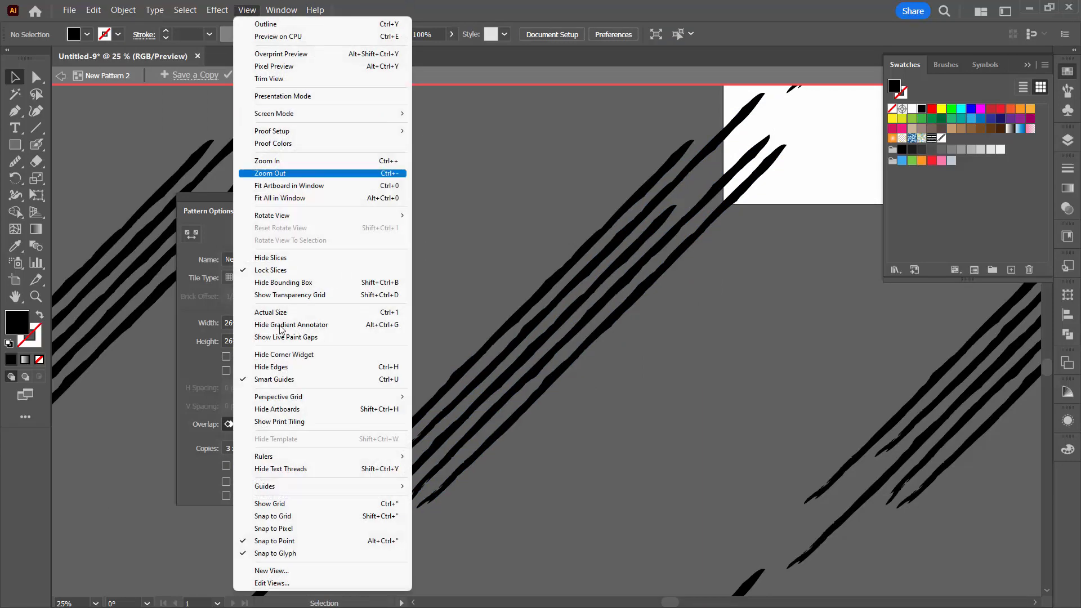
click(276, 409)
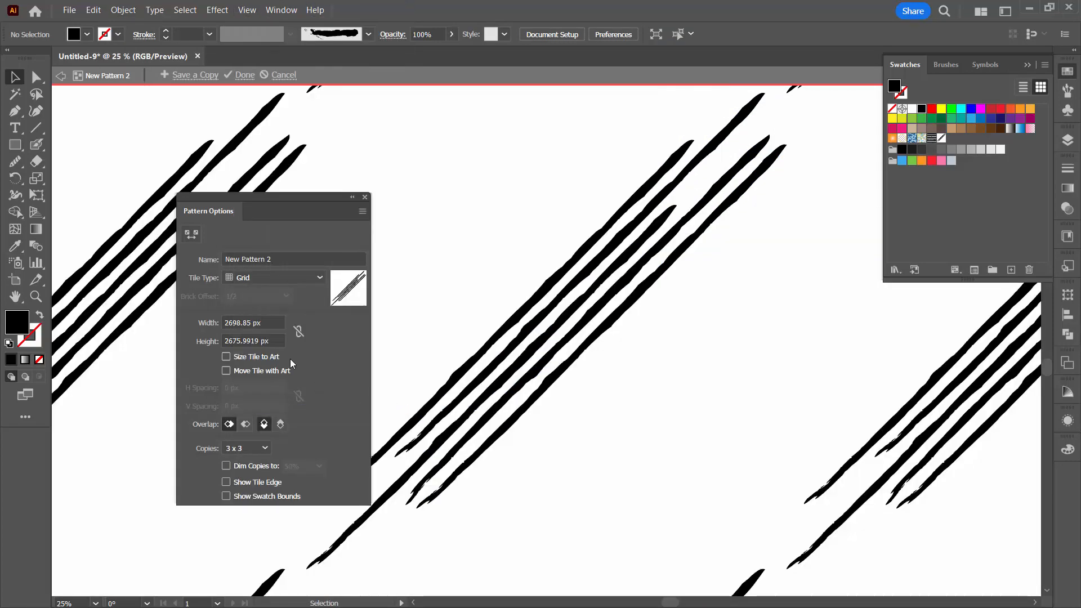
Reduce the diagonal pattern's tile width to 700 px, starting from 2400 px and narrowing it gradually.
click(274, 323)
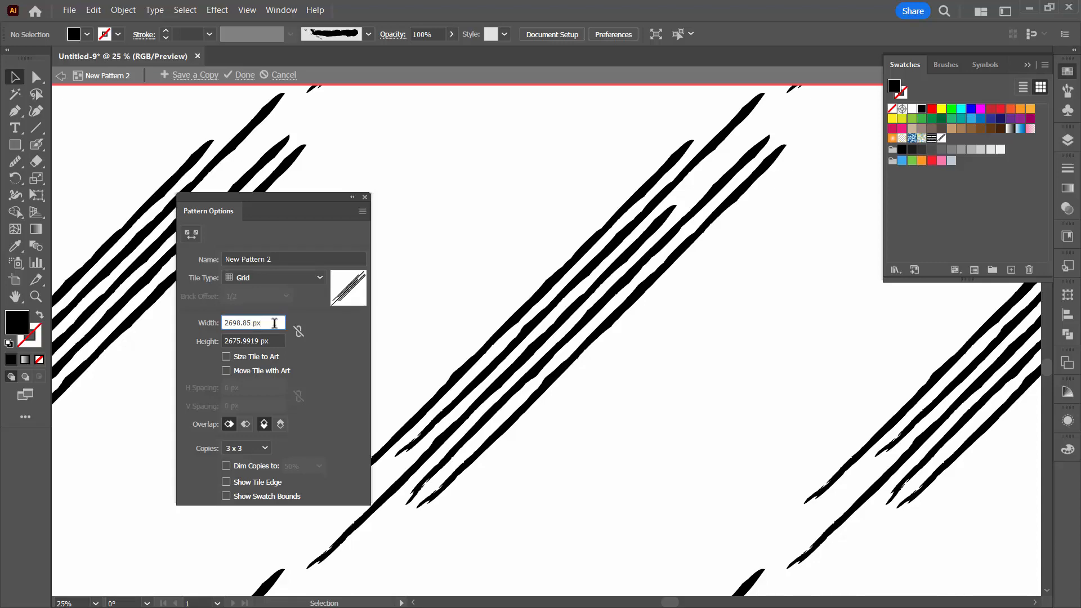
key(ctrl+a)
text(2400)
key(Return)
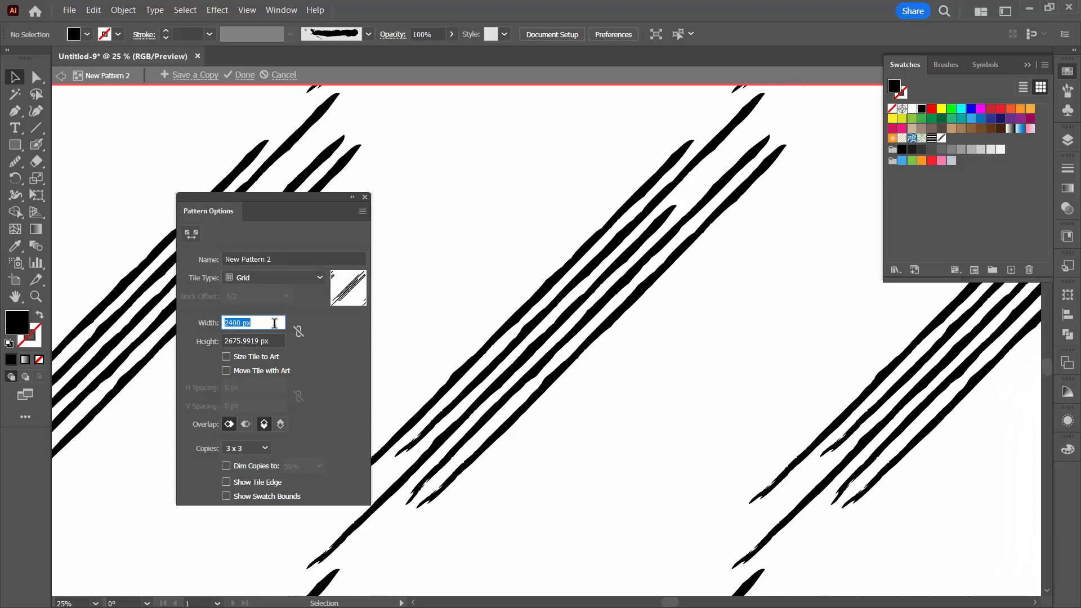
key(shift+Down)
key(shift+Down)
key(shift+Down)
key(shift+Down)
key(shift+Down)
key(shift+Down)
key(shift+Down)
key(shift+Down)
key(shift+Down)
key(shift+Down)
key(shift+Down)
key(shift+Down)
key(shift+Down)
key(shift+Down)
key(shift+Down)
key(shift+Down)
key(shift+Down)
key(shift+Down)
key(shift+Down)
key(shift+Down)
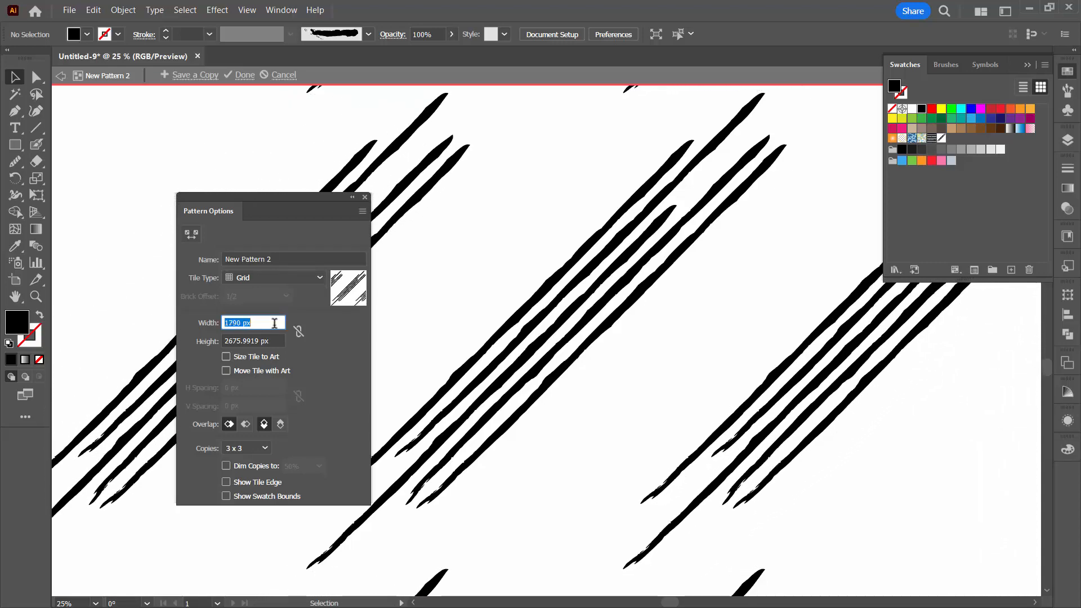
key(shift+Down)
key(shift+Down)
key(shift+Down)
key(shift+Down)
key(shift+Down)
key(shift+Down)
key(shift+Down)
key(shift+Down)
key(shift+Down)
key(shift+Down)
key(shift+Down)
key(shift+Down)
key(shift+Down)
key(shift+Down)
key(shift+Down)
key(shift+Down)
key(shift+Down)
key(shift+Down)
key(shift+Down)
key(shift+Down)
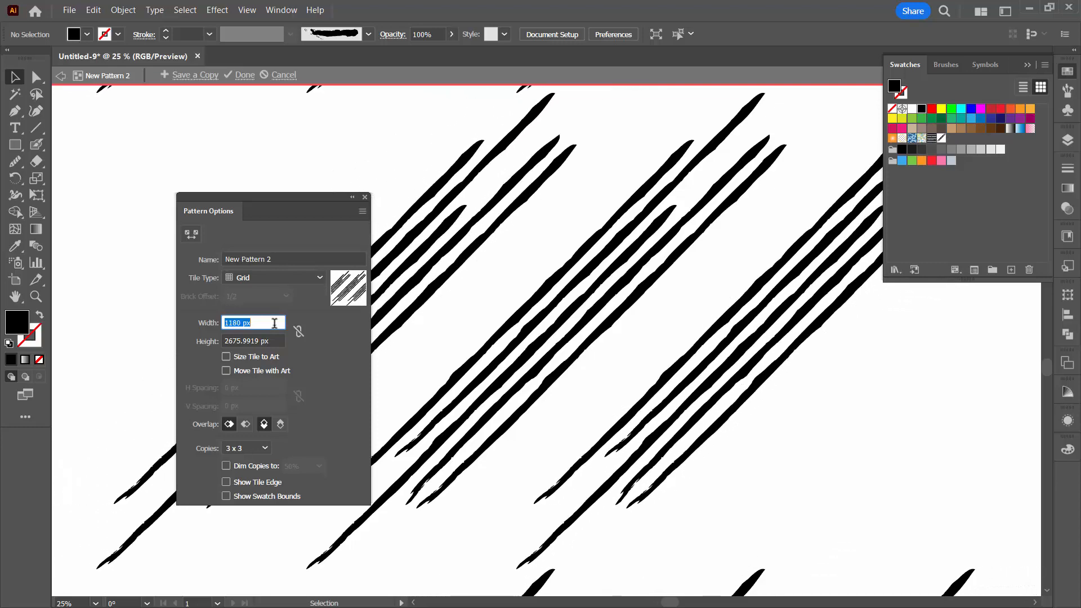
key(shift+Down)
key(shift+Down)
key(shift+Down)
key(shift+Down)
key(shift+Down)
key(shift+Down)
key(shift+Down)
key(shift+Down)
key(shift+Down)
key(shift+Down)
key(shift+Down)
key(shift+Down)
key(shift+Down)
key(shift+Down)
key(shift+Down)
key(shift+Down)
key(shift+Down)
key(shift+Down)
key(shift+Down)
key(shift+Down)
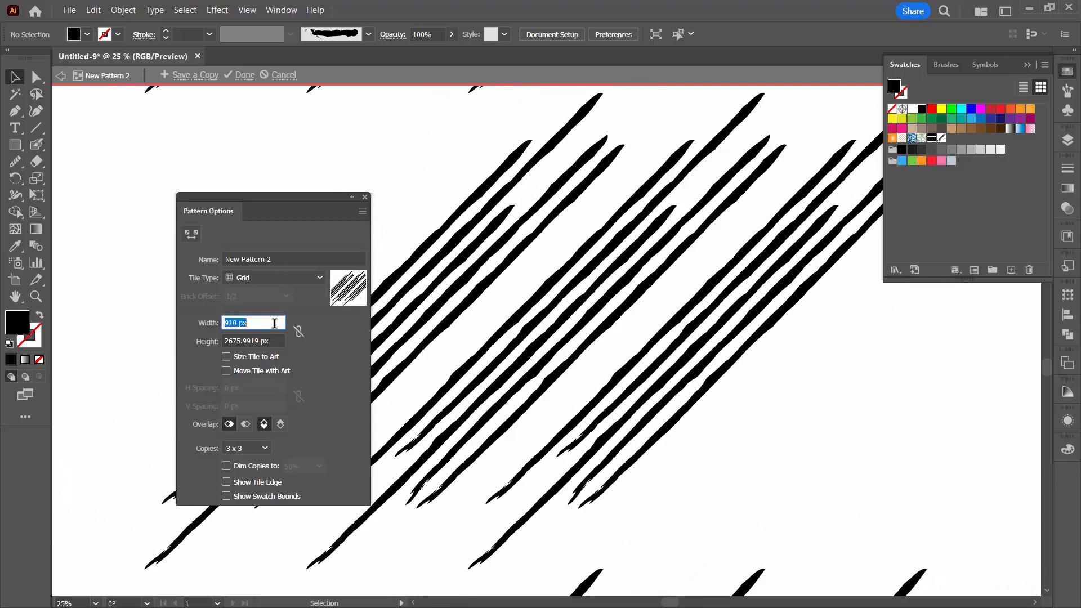
key(shift+Down)
key(shift+Down)
key(shift+Down)
key(shift+Down)
key(shift+Down)
key(shift+Down)
key(shift+Down)
key(shift+Down)
key(shift+Down)
key(shift+Down)
key(shift+Down)
key(shift+Down)
key(shift+Down)
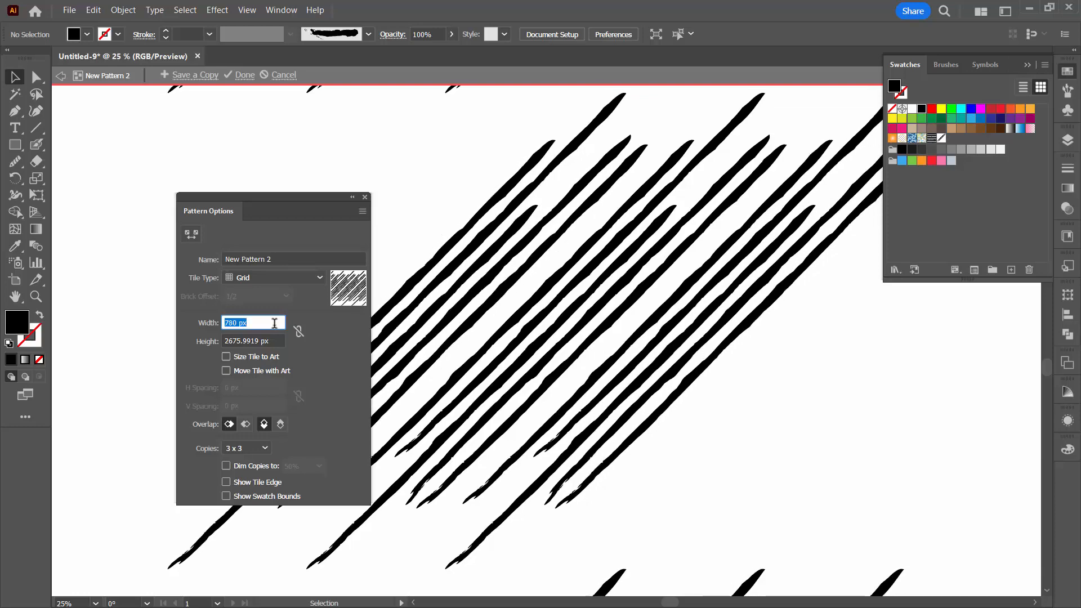
key(shift+Down)
key(shift+Down)
key(shift+Down)
key(shift+Down)
key(shift+Down)
key(shift+Down)
key(shift+Down)
key(shift+Down)
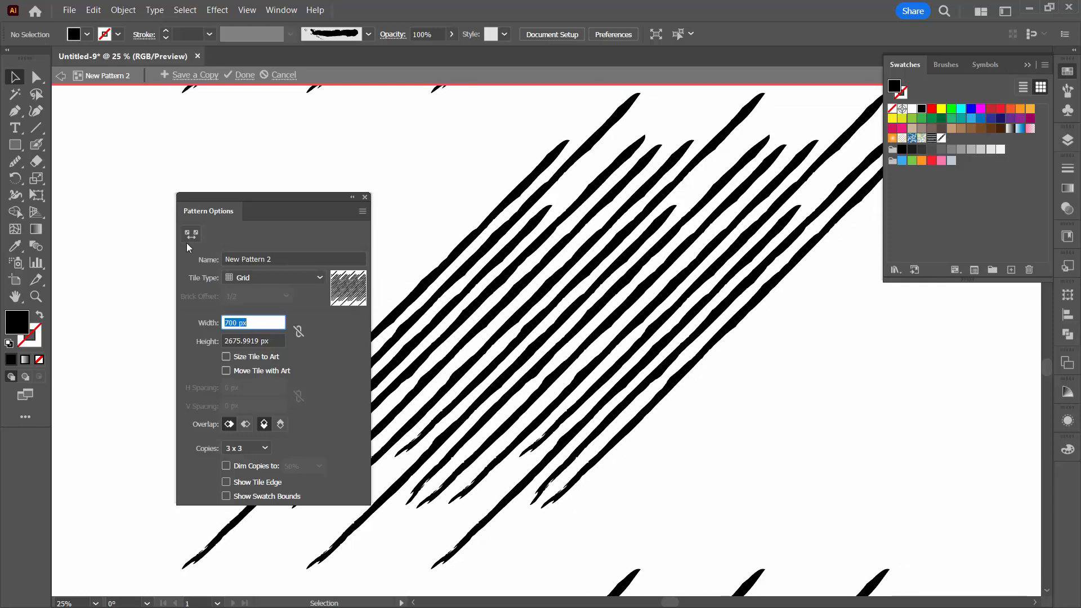
Try successively smaller tile heights of 2340, 1730, 1130 and 890 px for the diagonal pattern.
click(252, 339)
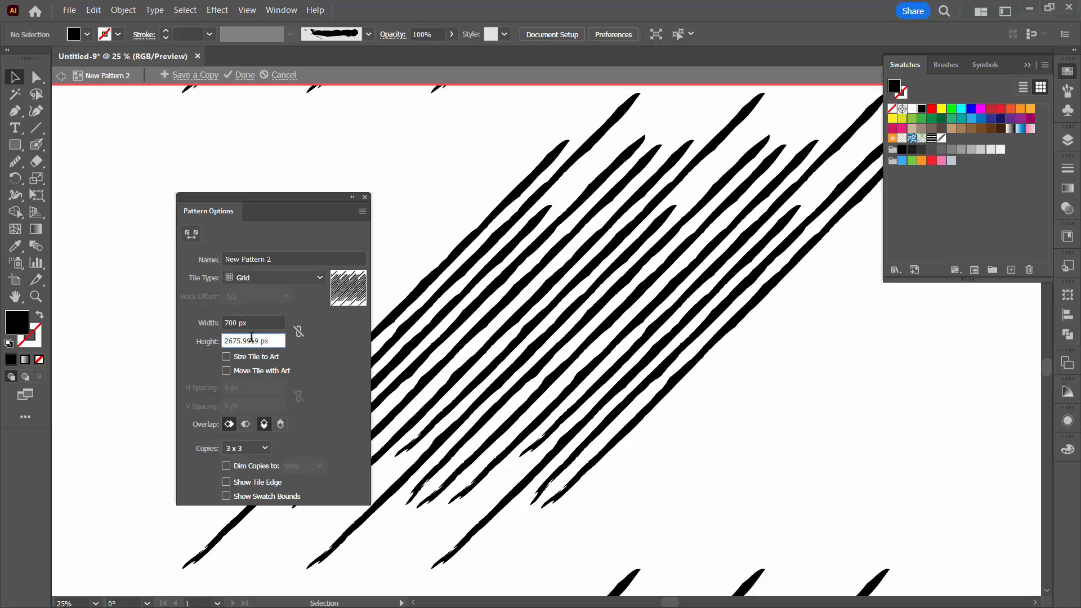
key(ctrl+a)
text(2340)
key(Return)
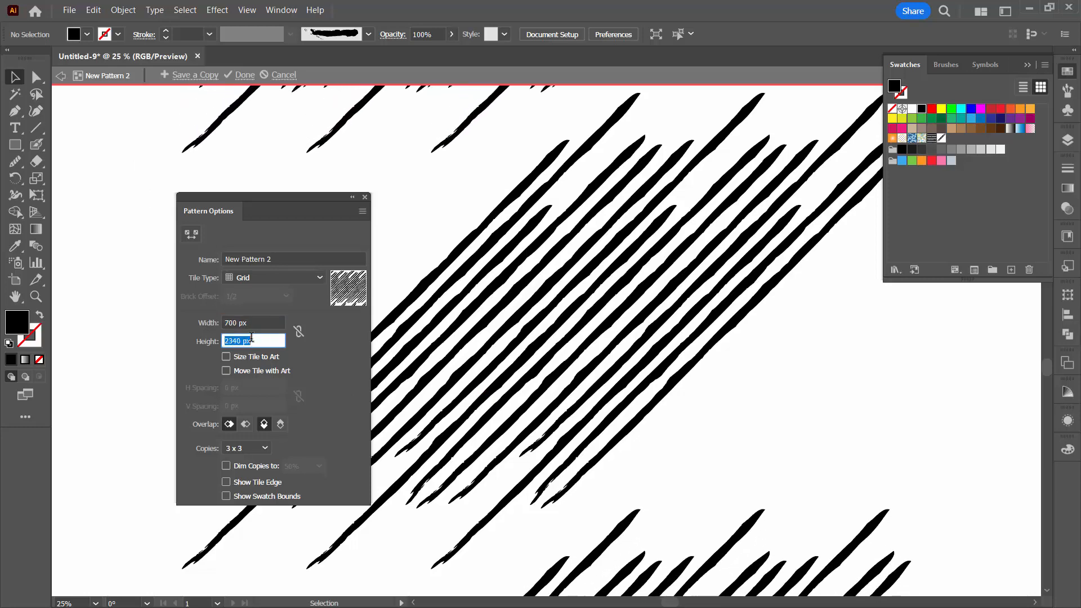
text(1730)
key(Return)
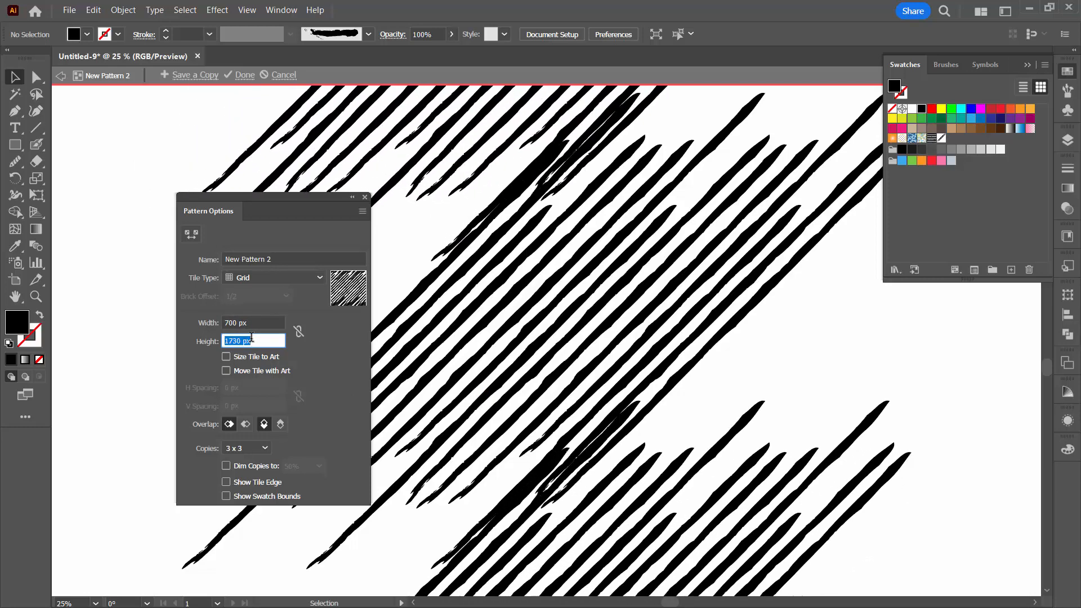
text(1130)
key(Return)
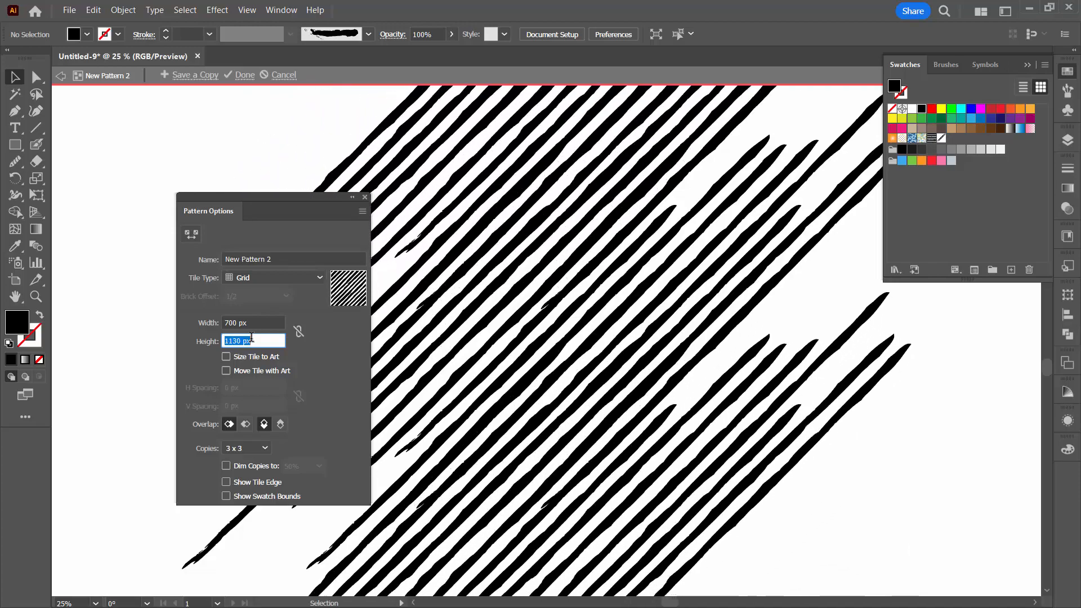
text(890)
key(Return)
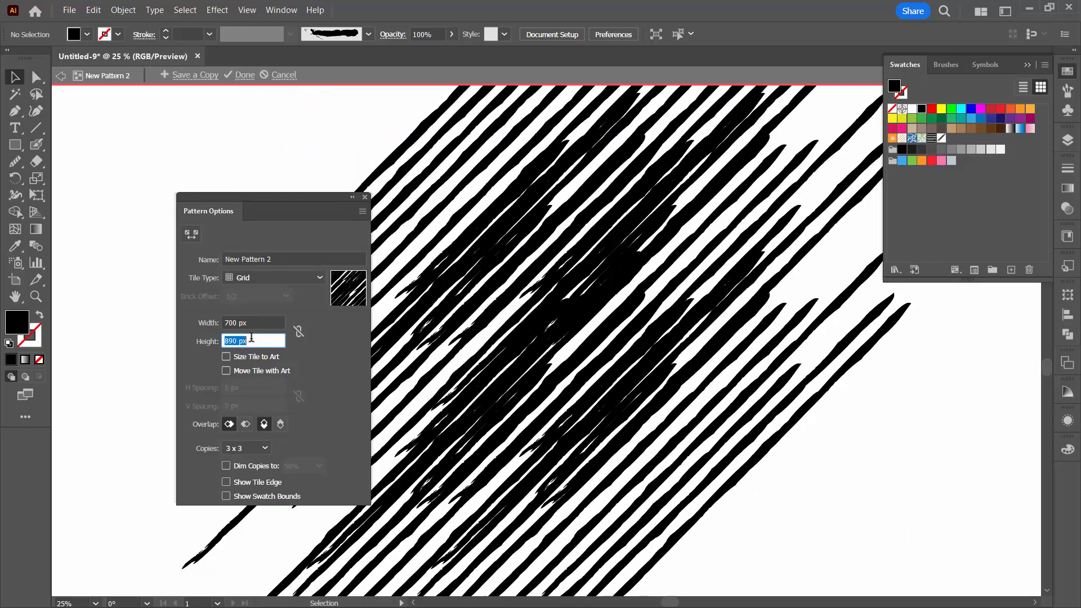
Preview the pattern with 9 x 9 copies and set its tile height to 840 px.
click(246, 448)
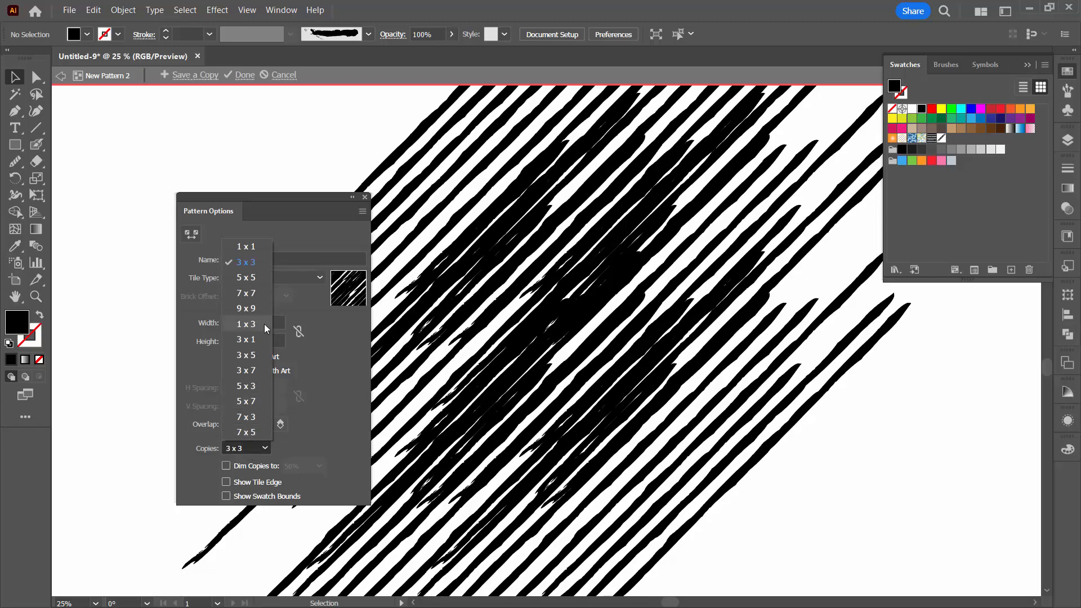
click(257, 311)
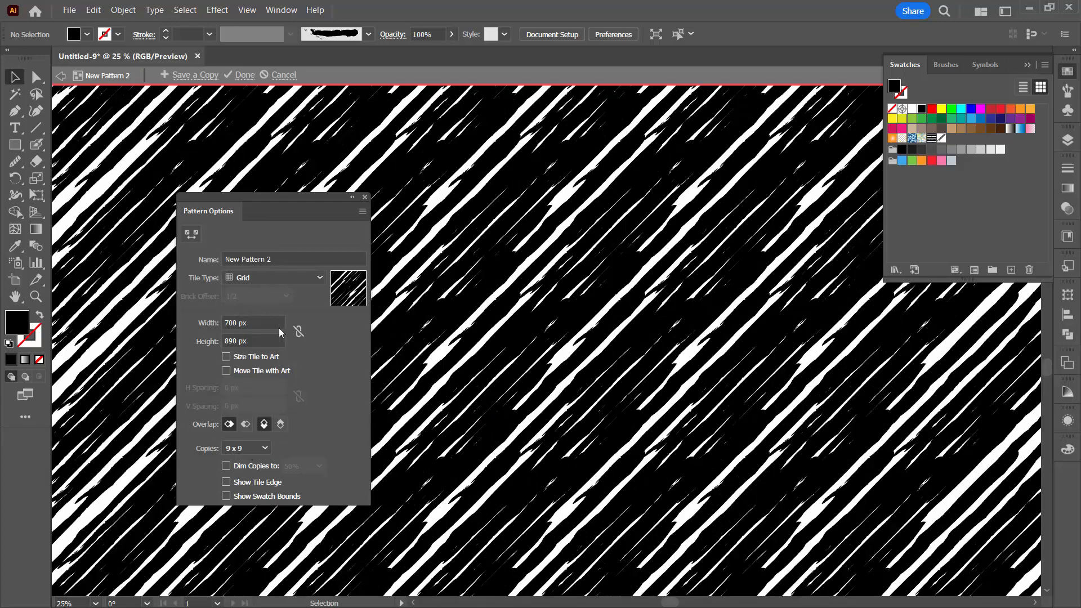
click(271, 335)
key(ctrl+a)
text(840)
key(Return)
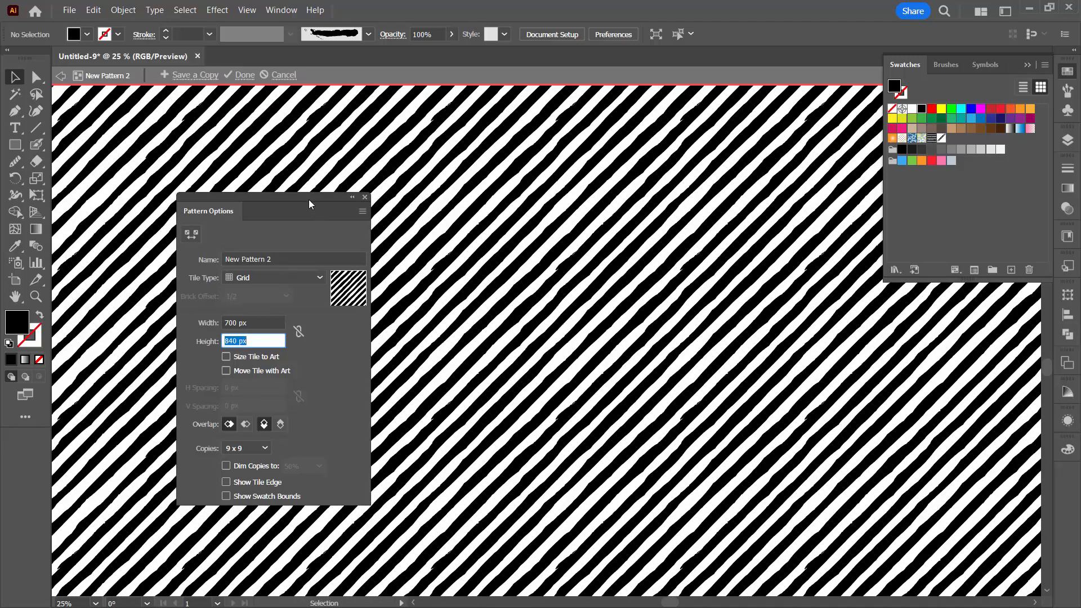
drag(308, 199, 184, 248)
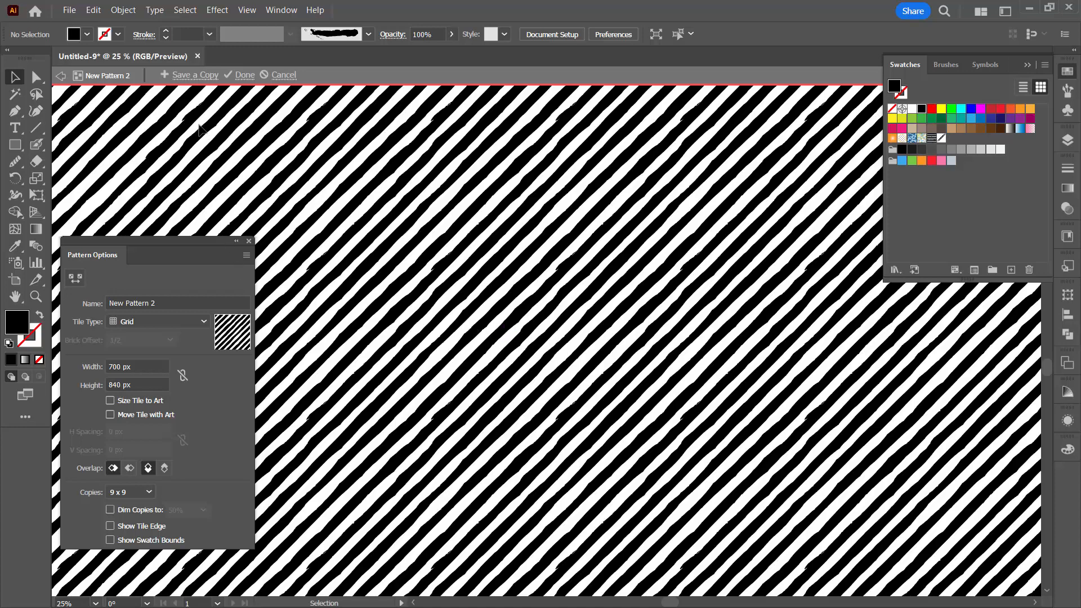
Finish editing the diagonal pattern and move its five source strokes clear of the striped rectangle.
click(246, 75)
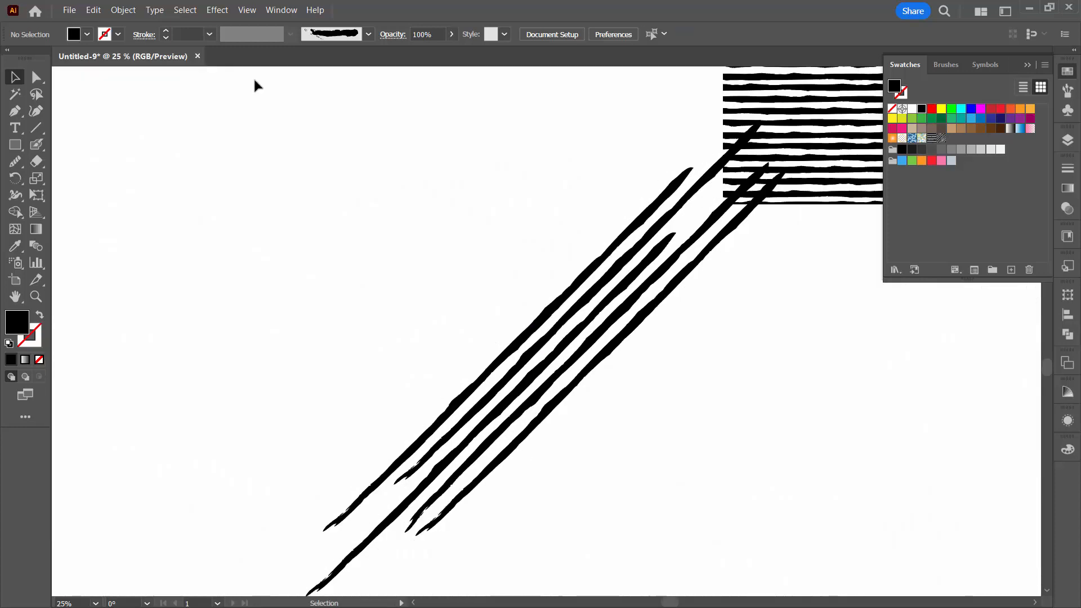
drag(397, 248, 583, 421)
drag(591, 367, 395, 377)
Show the document's artboards again.
drag(797, 145, 553, 444)
click(247, 9)
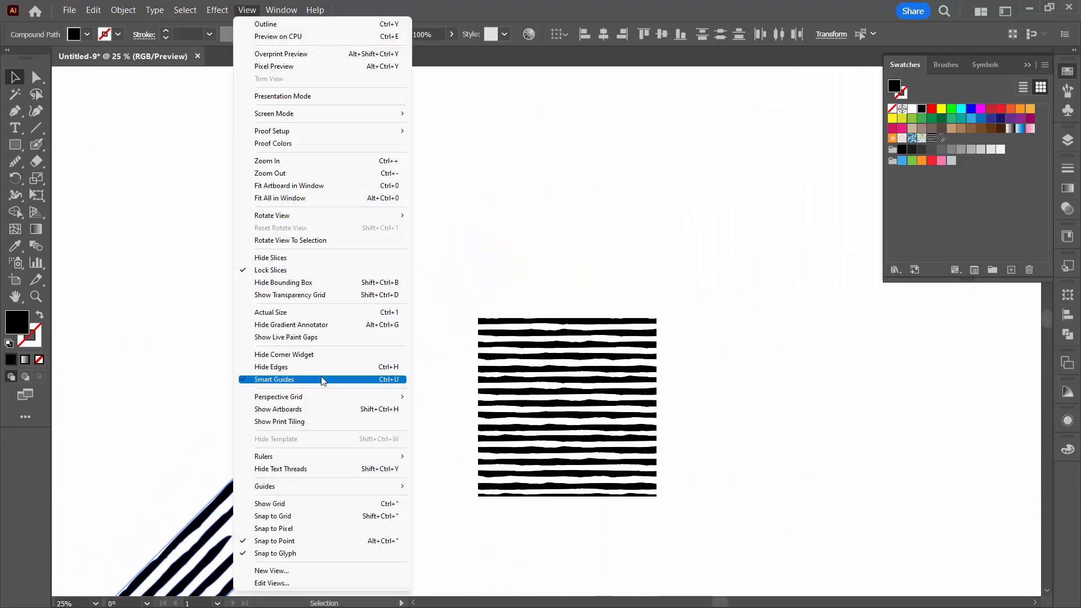
click(308, 411)
Fill the artboard-sized rectangle with the diagonal stripe pattern swatch in place of the horizontal stripes.
key(z)
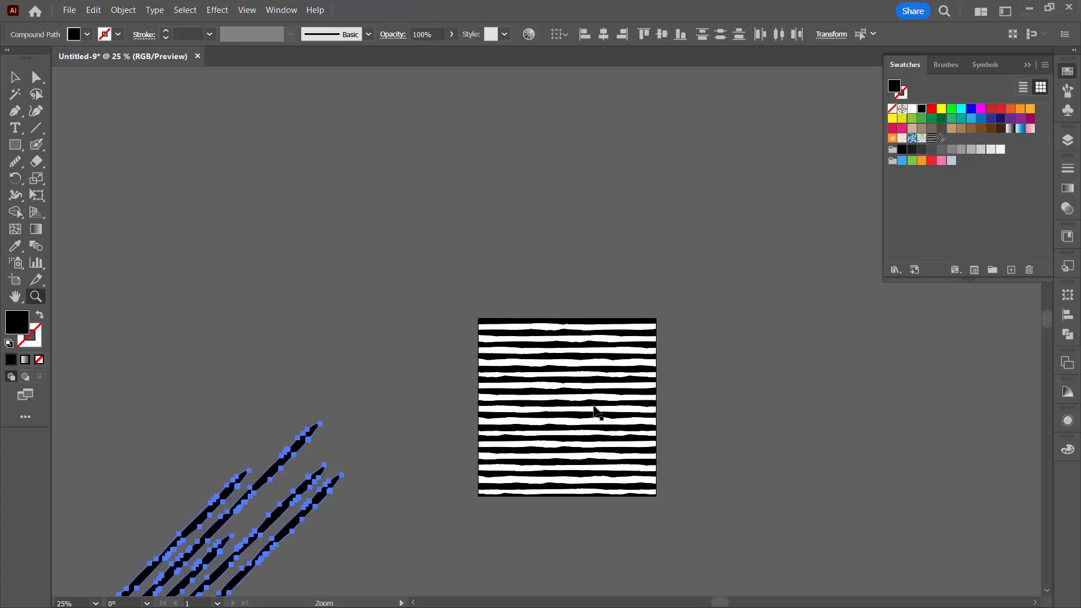
drag(596, 411, 651, 244)
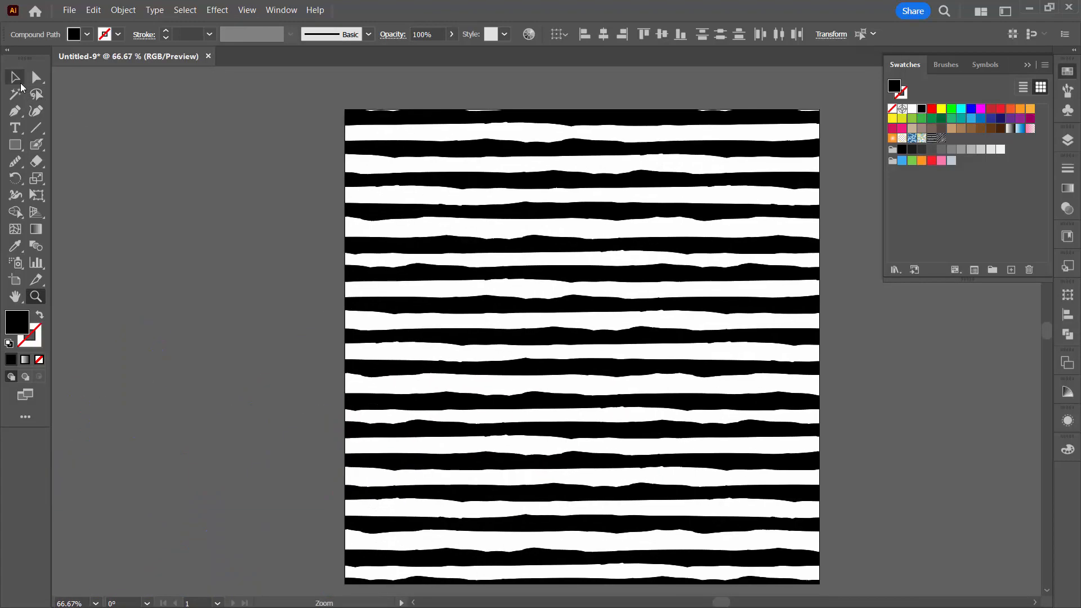
click(17, 80)
click(716, 234)
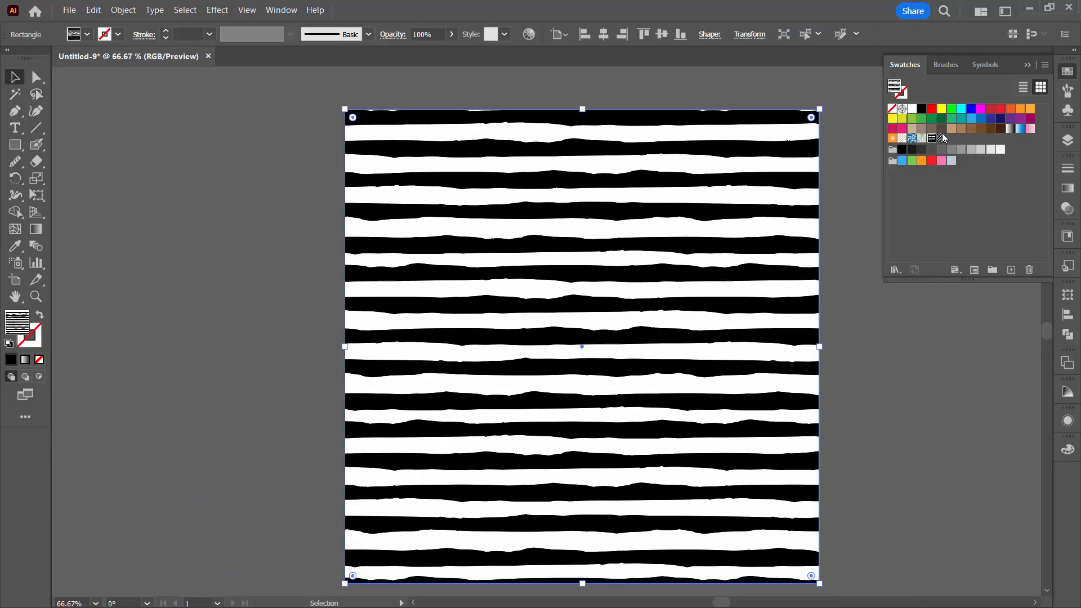
click(941, 138)
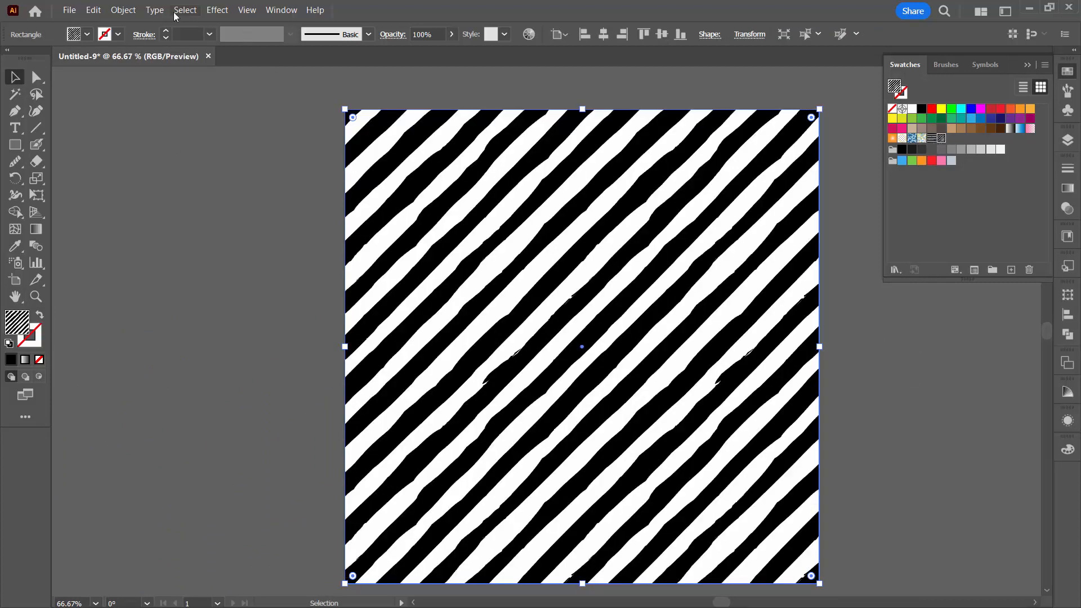
Scale only the rectangle's pattern fill uniformly to 70%, leaving the object itself untransformed, and deselect it.
click(123, 9)
mouse_move(237, 25)
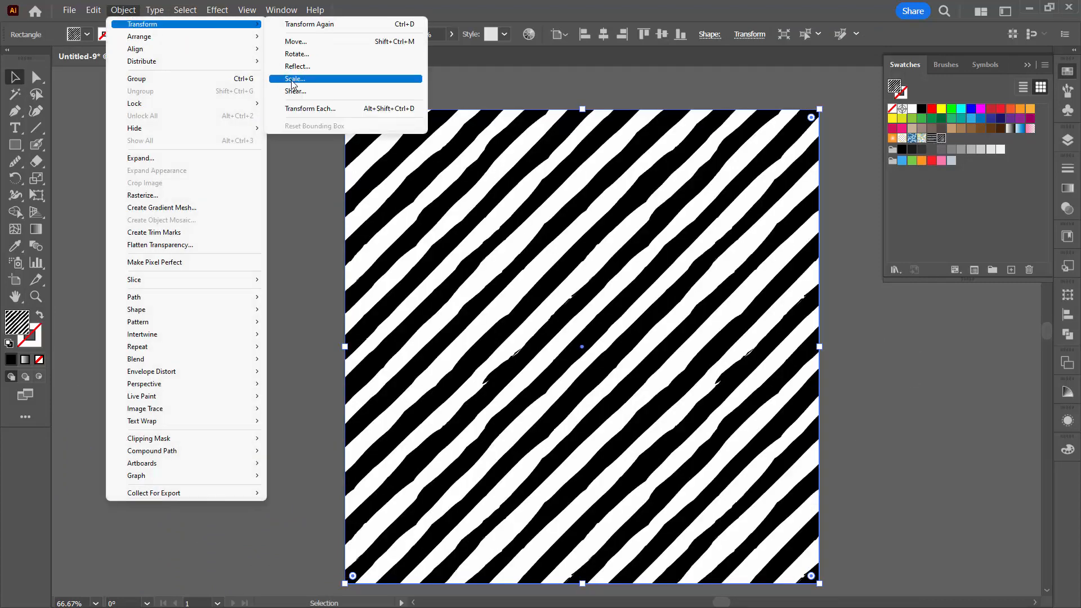
click(294, 79)
click(716, 442)
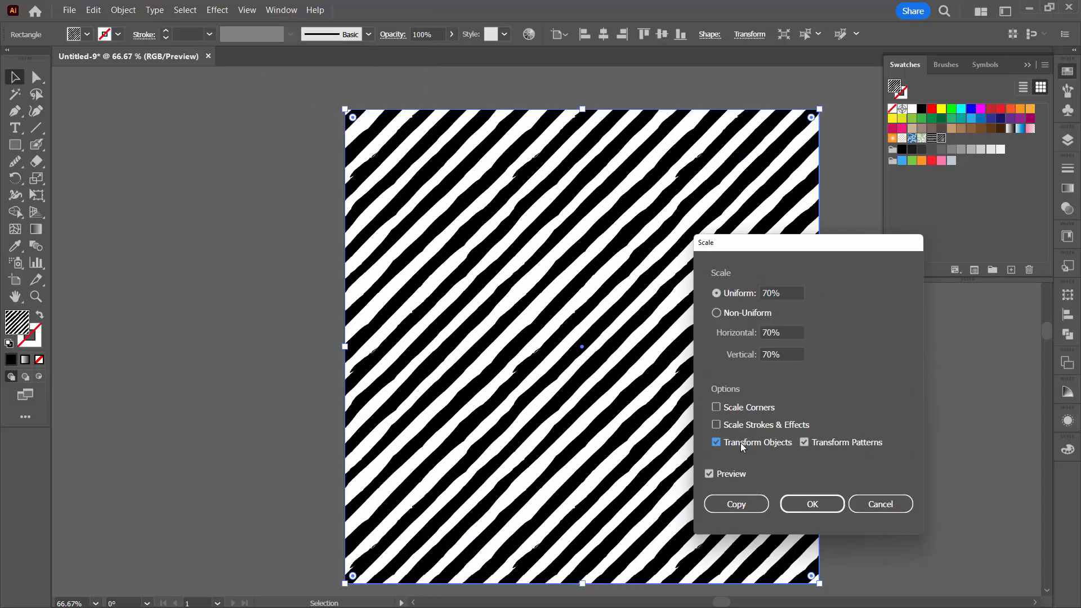
click(809, 505)
click(283, 399)
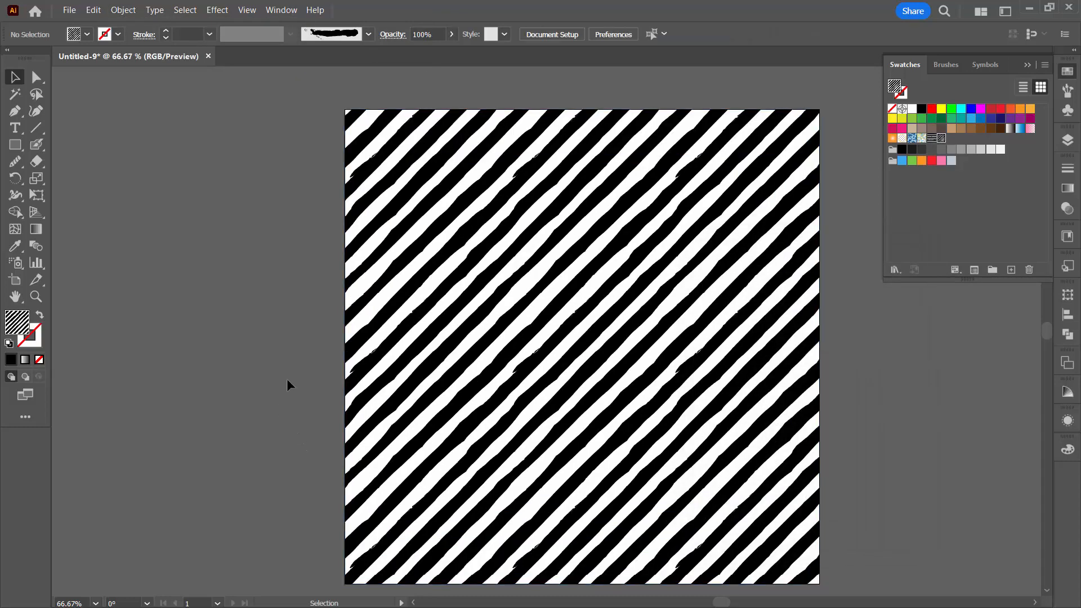